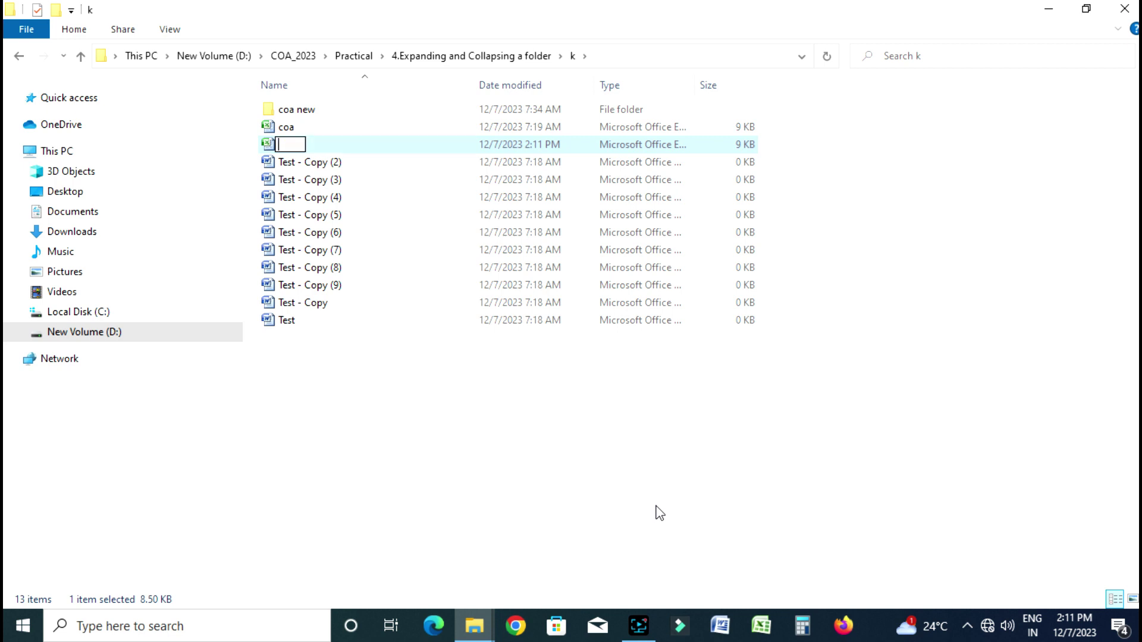
Name the new Excel worksheet in folder k "Finding File"
text(ing F)
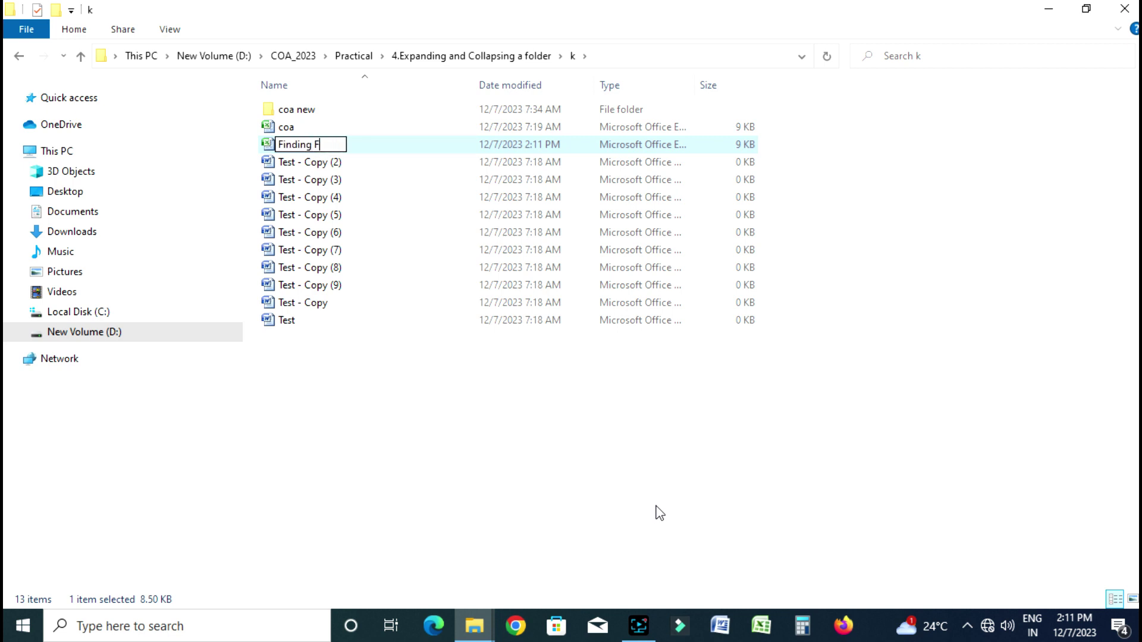
key(BackSpace)
text(File)
key(Return)
Create a new folder named "Find File" inside folder b of "4.Expanding and Collapsing a folder"
click(18, 55)
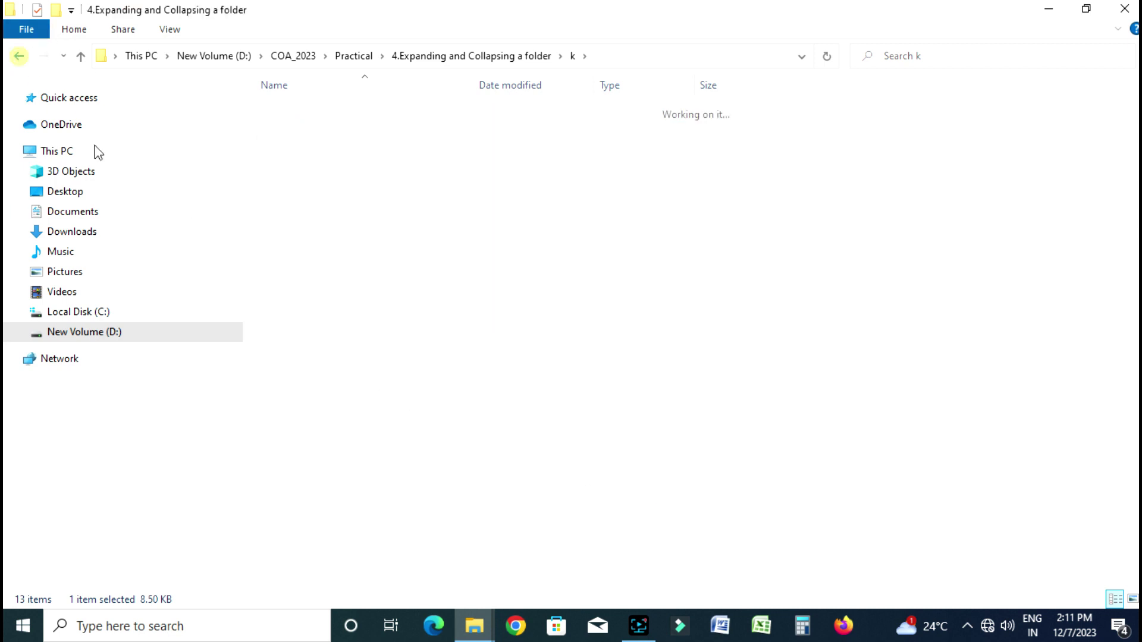
double_click(286, 127)
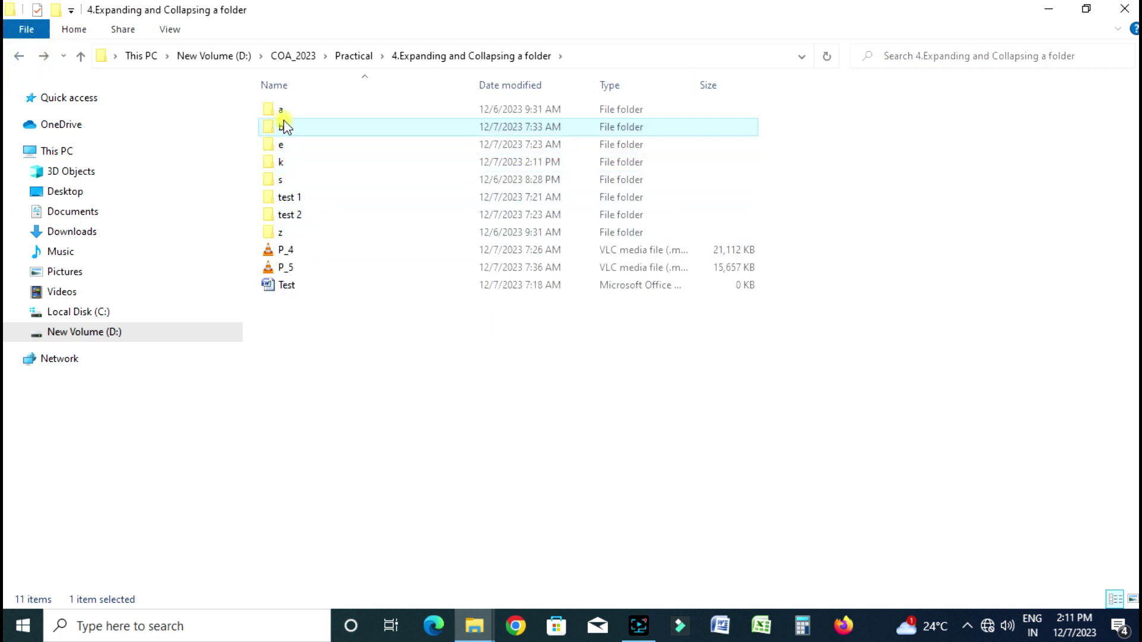
right_click(328, 313)
mouse_move(383, 515)
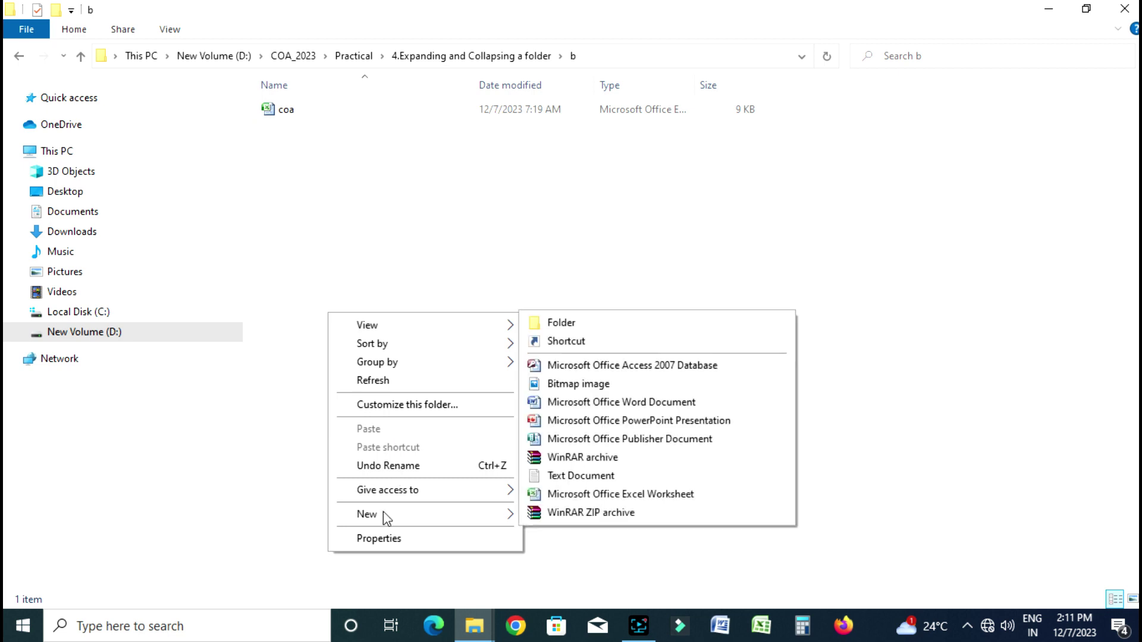
click(565, 326)
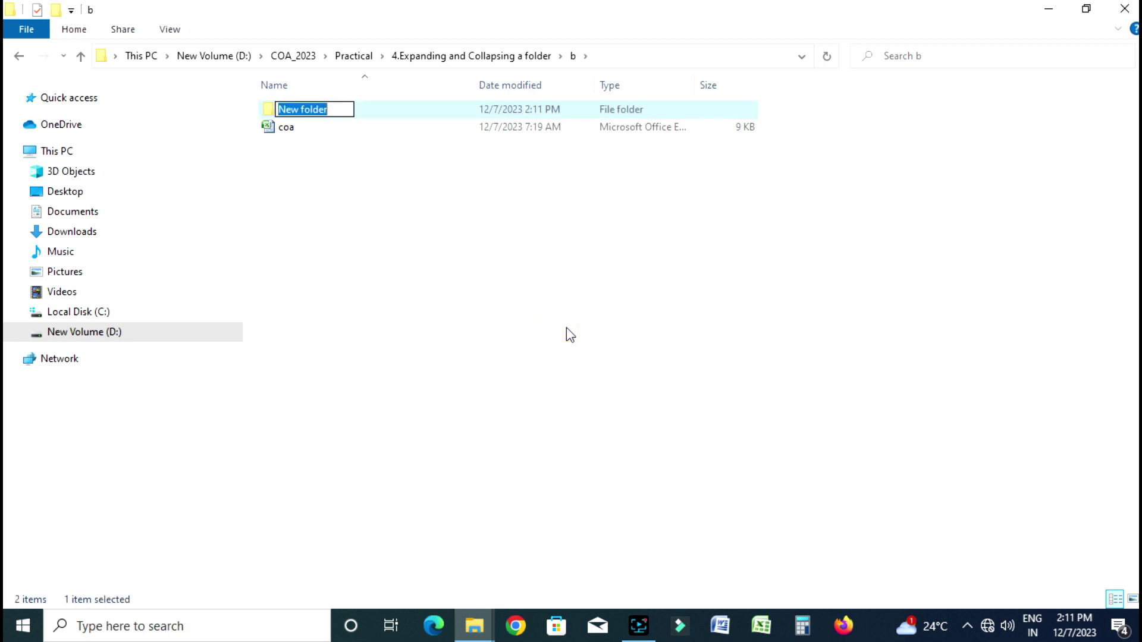
text(Find File)
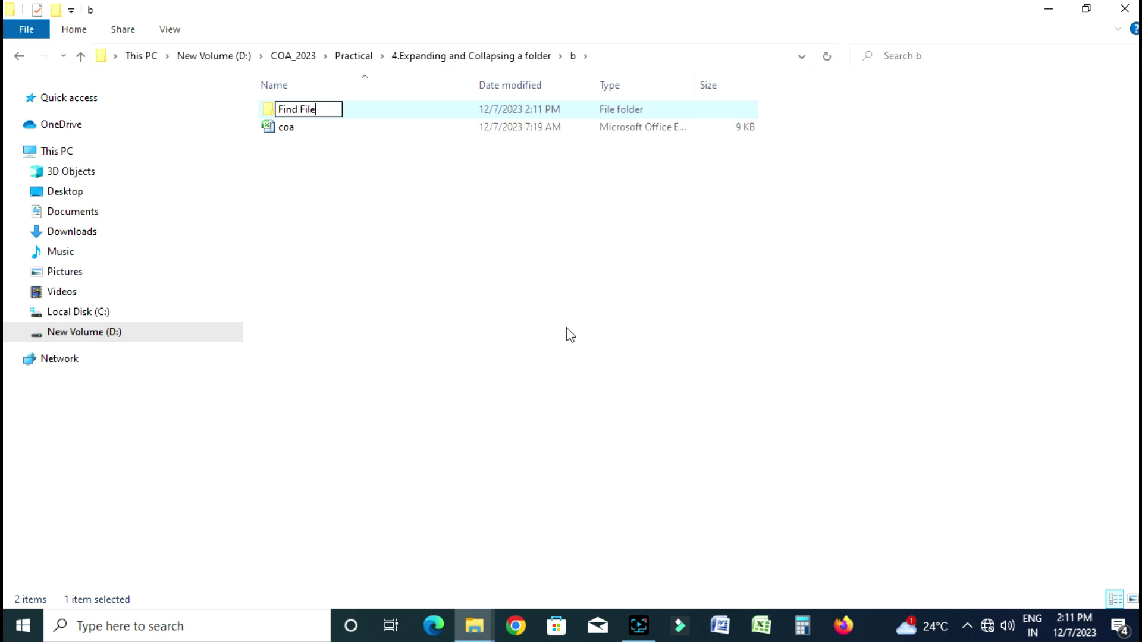
click(551, 303)
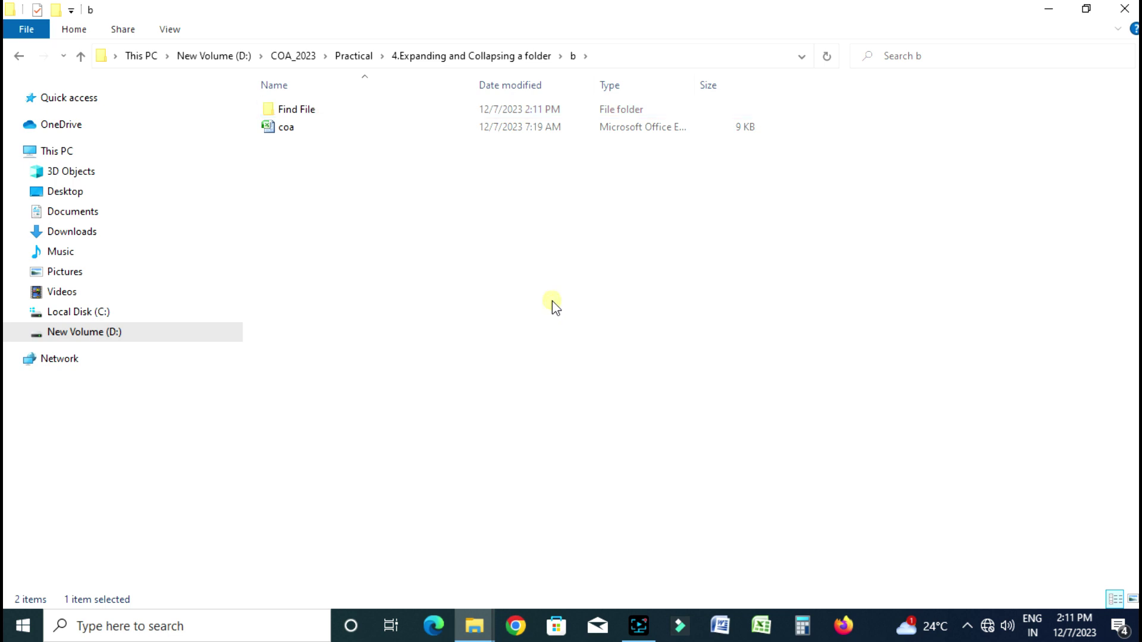
Go back up to the Practical folder and reopen "4.Expanding and Collapsing a folder"
click(18, 58)
click(18, 58)
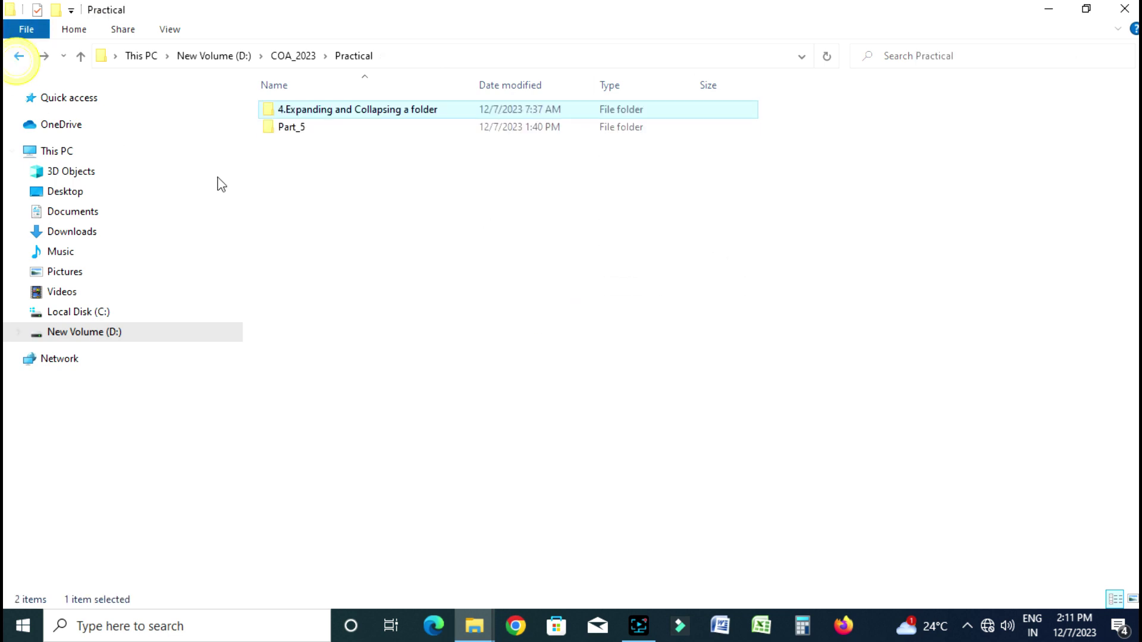
double_click(417, 110)
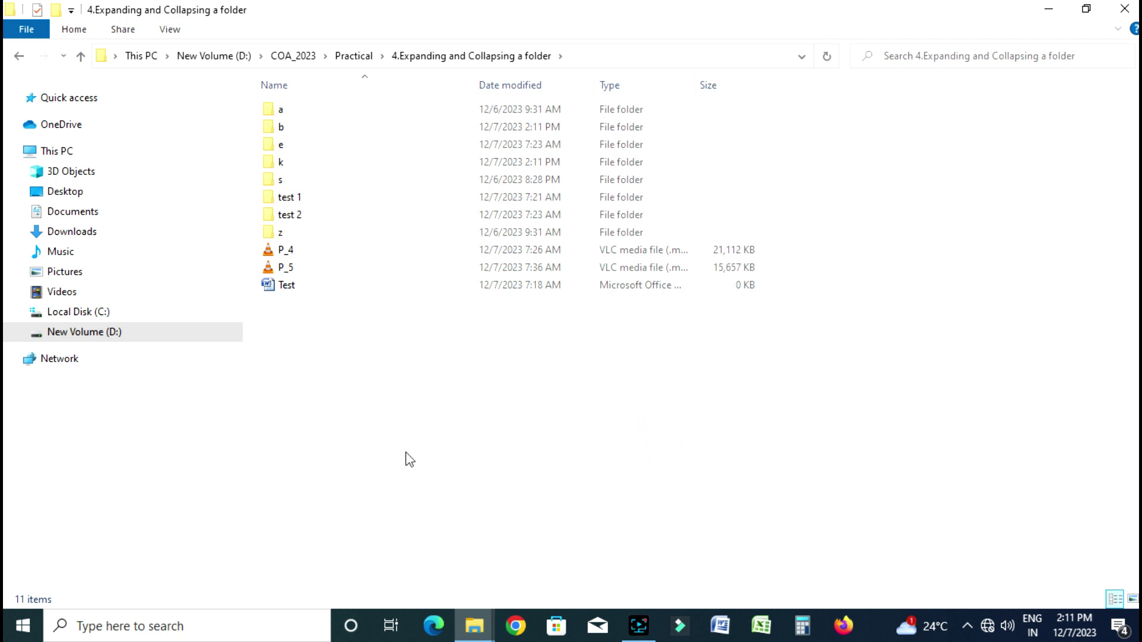
Open a new file browser window at This PC and search the whole computer for "Finding file"
key(super+e)
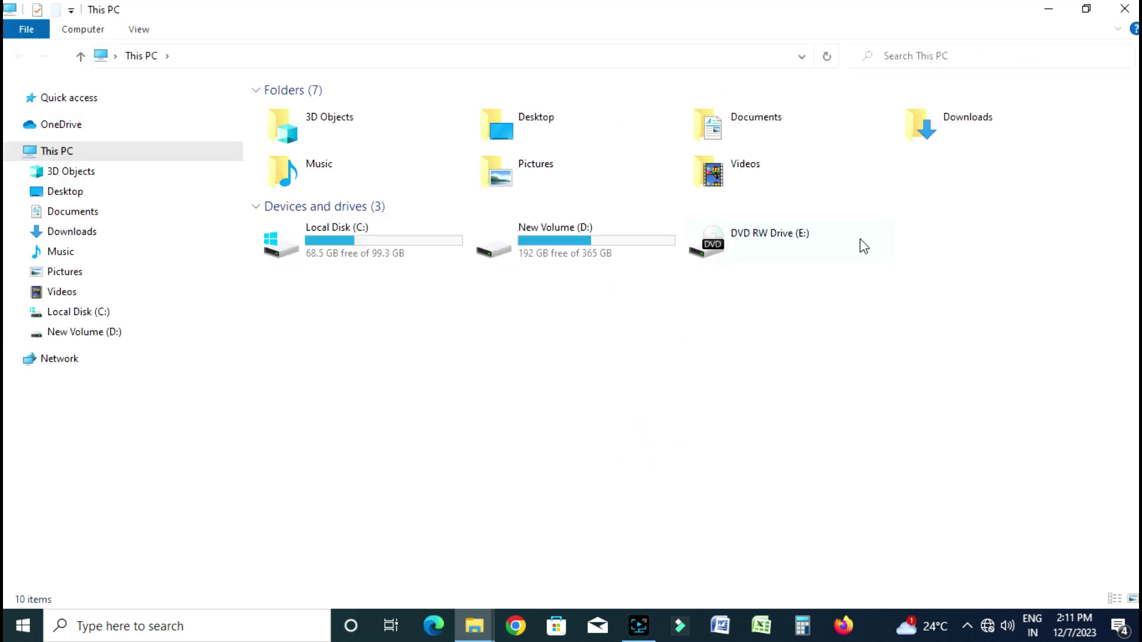
click(935, 66)
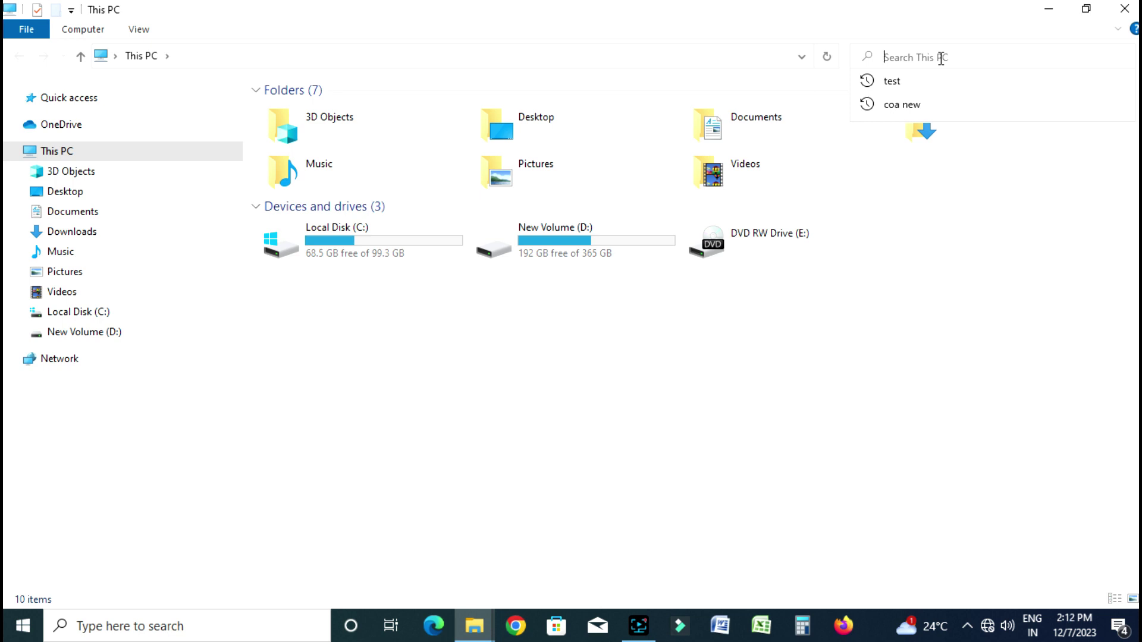
text(Finding file)
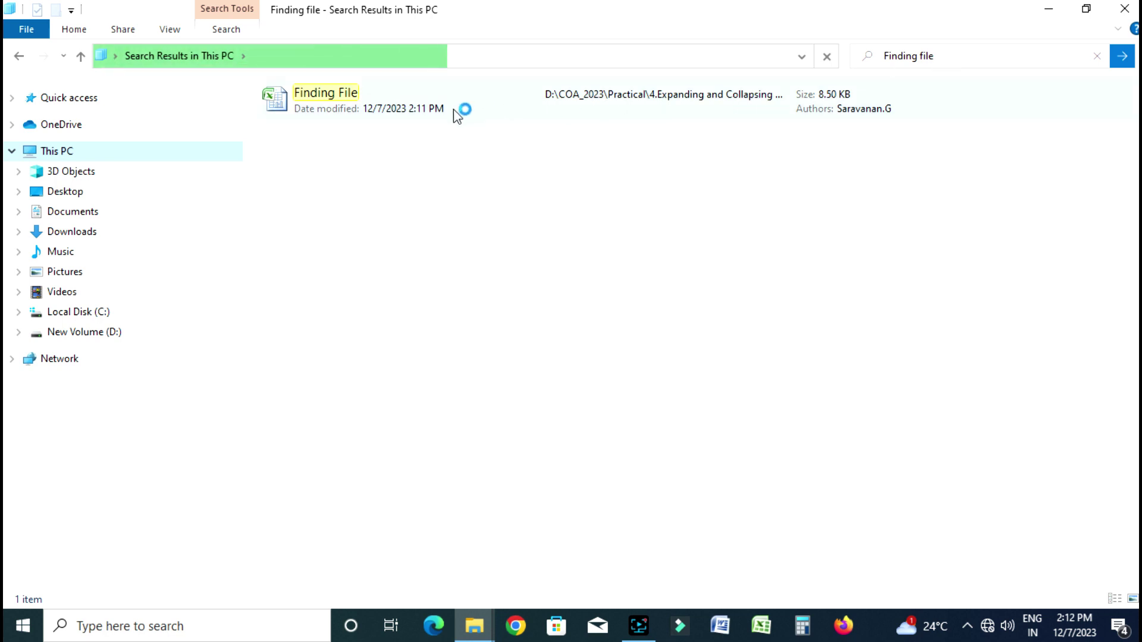
Replace the This PC search with "Find File" to look for the folder, and end the search
click(976, 55)
text(Find File)
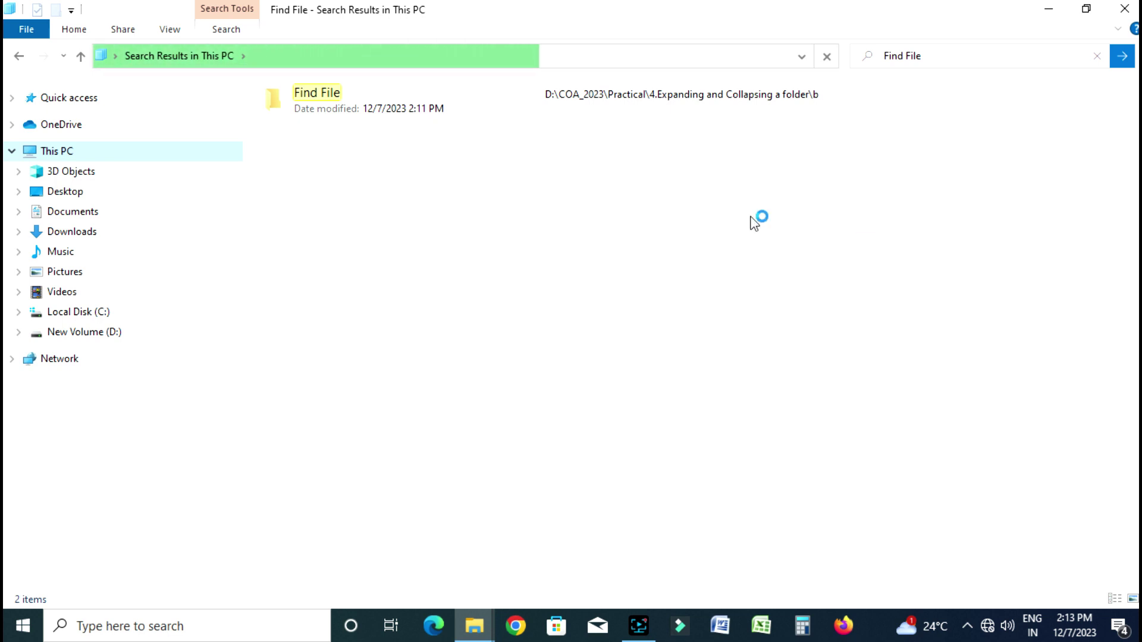
key(Escape)
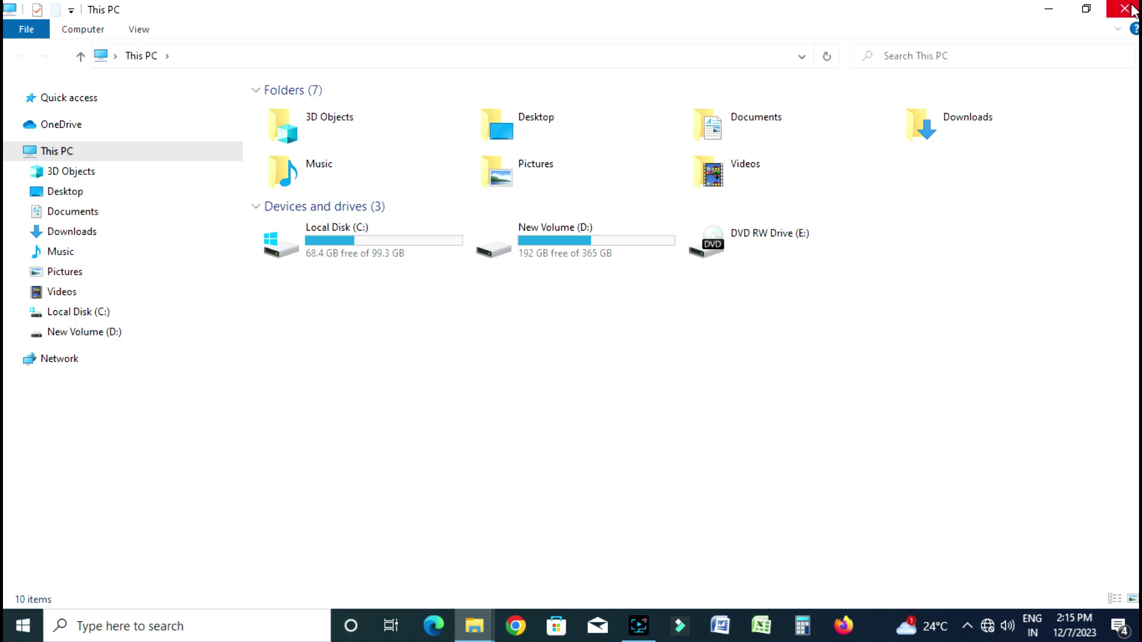
Find and open Defragment and Optimize Drives, optimize the New Volume (D:) drive, and close the tool
click(122, 614)
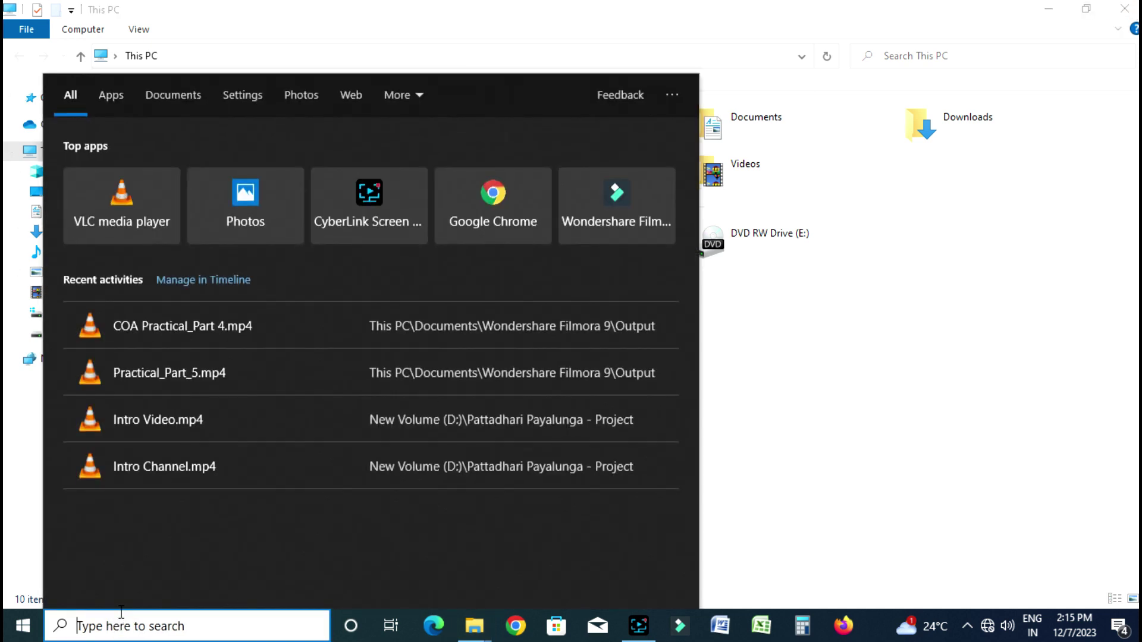
text(degra)
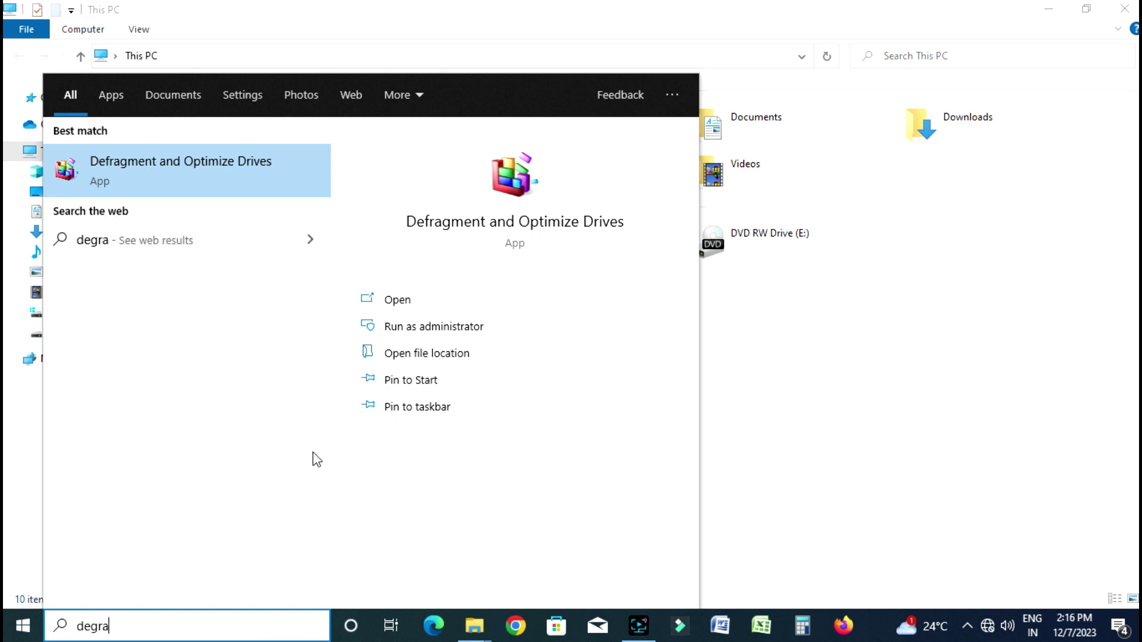
click(177, 182)
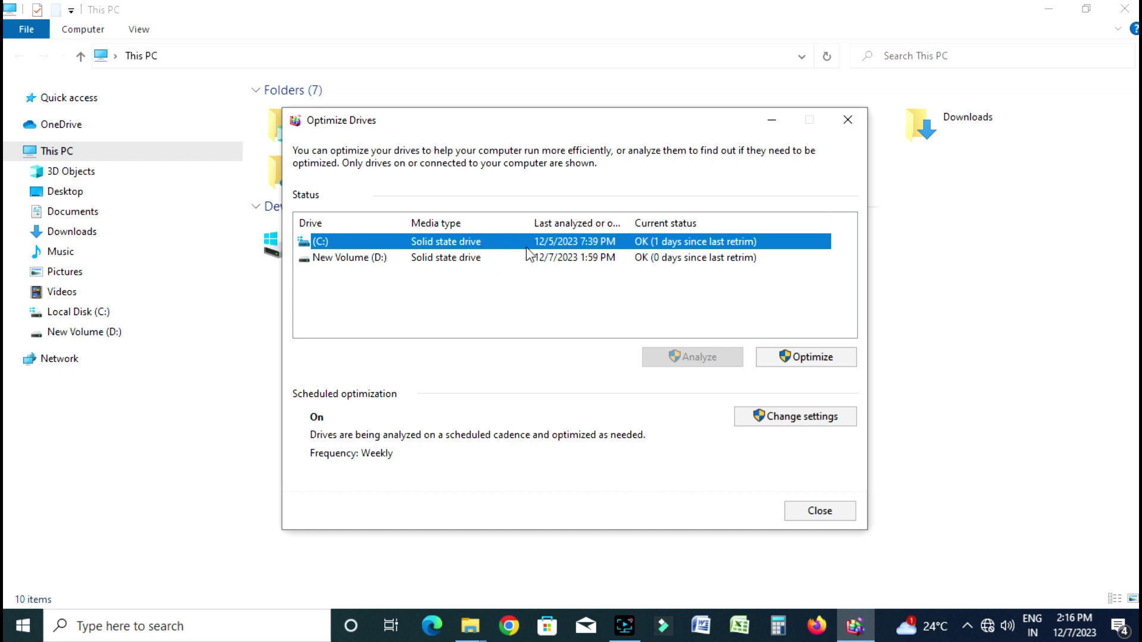
click(474, 262)
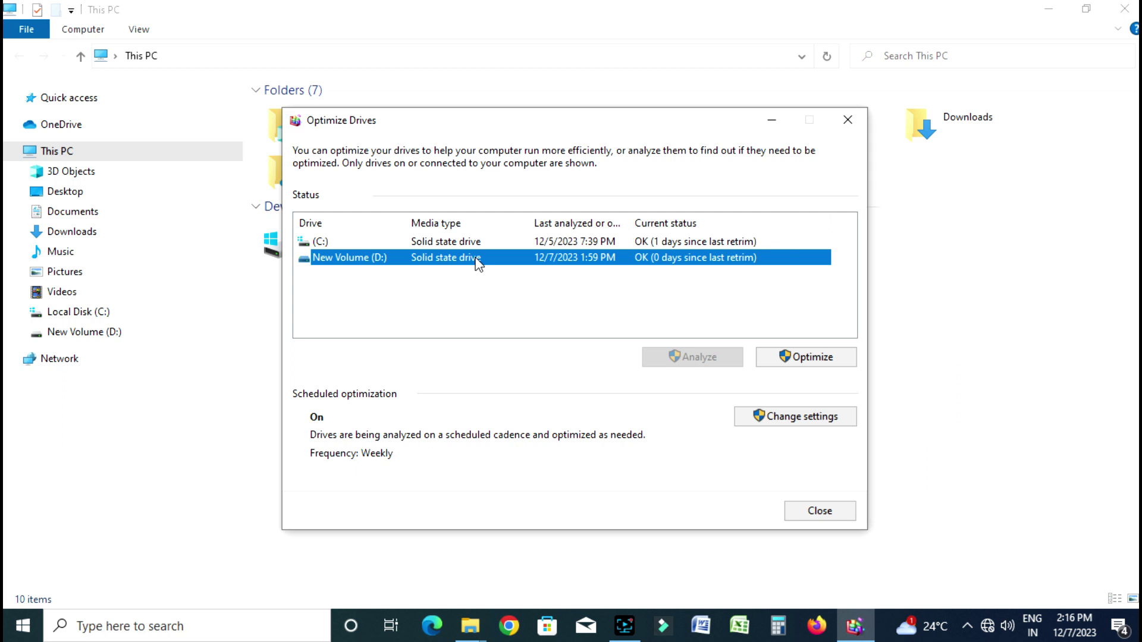
click(788, 359)
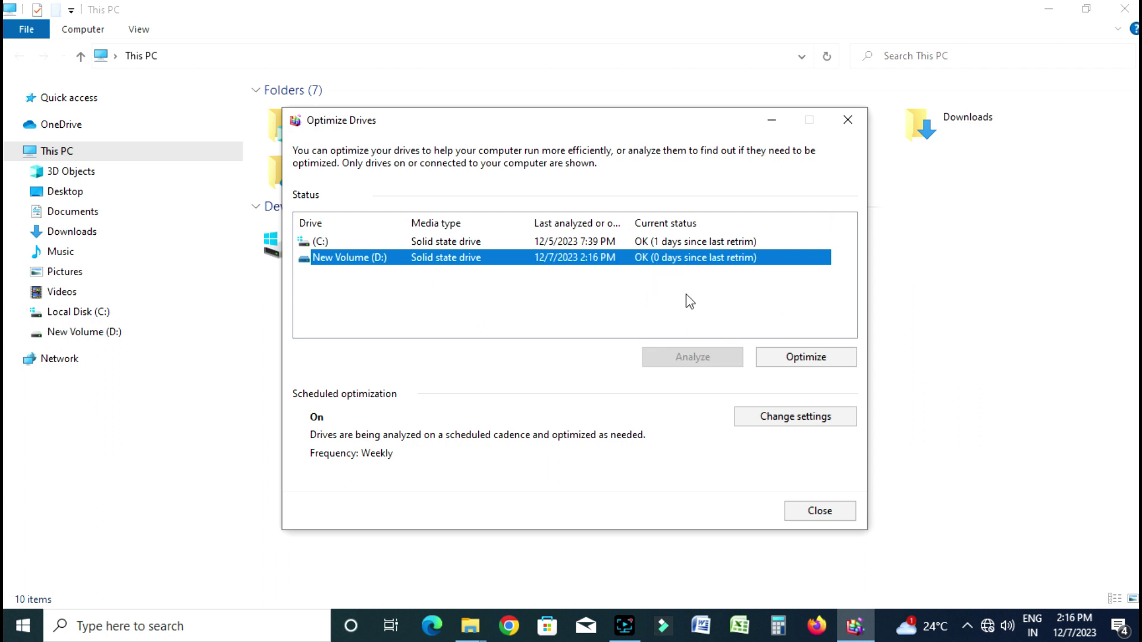
click(819, 512)
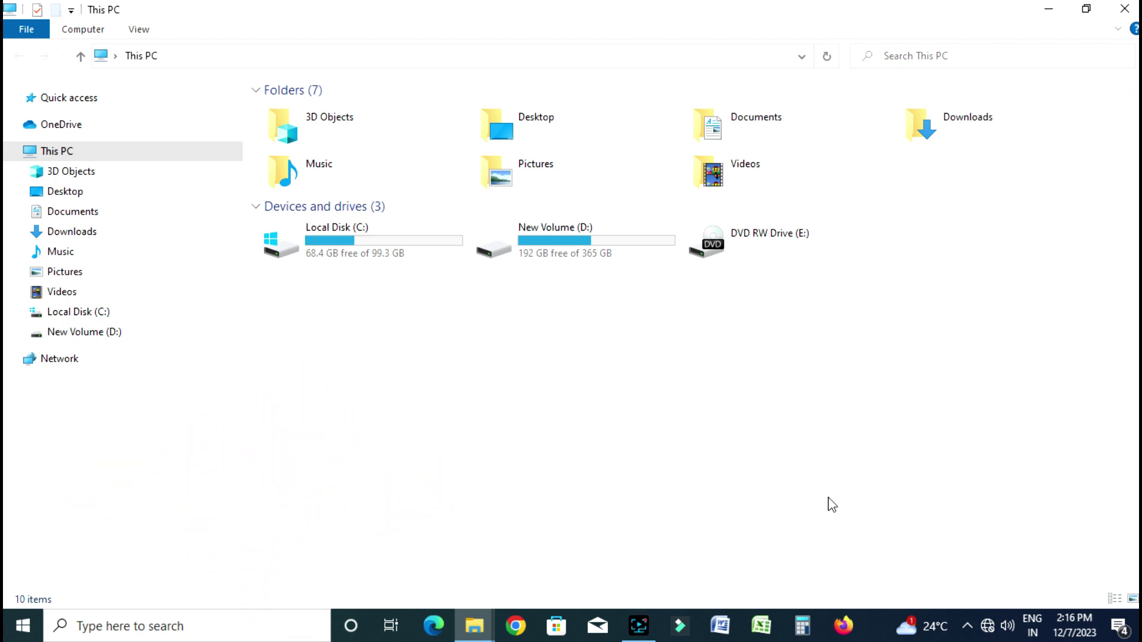
Open the Volume Mixer, raise the Speakers device volume slightly, and close the mixer
right_click(1007, 626)
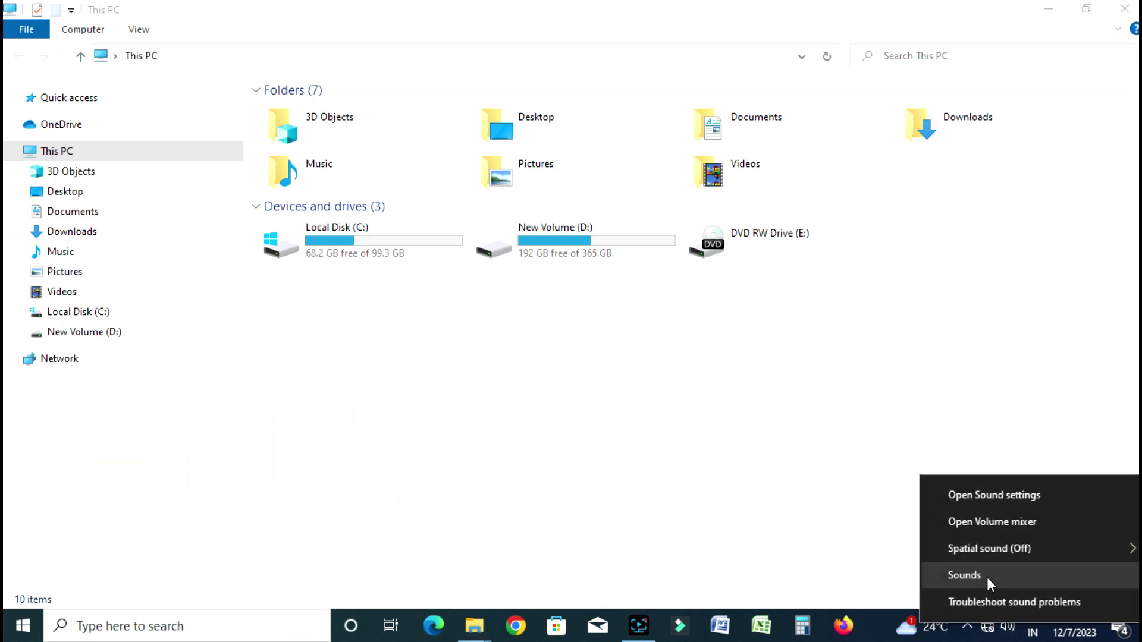
click(994, 531)
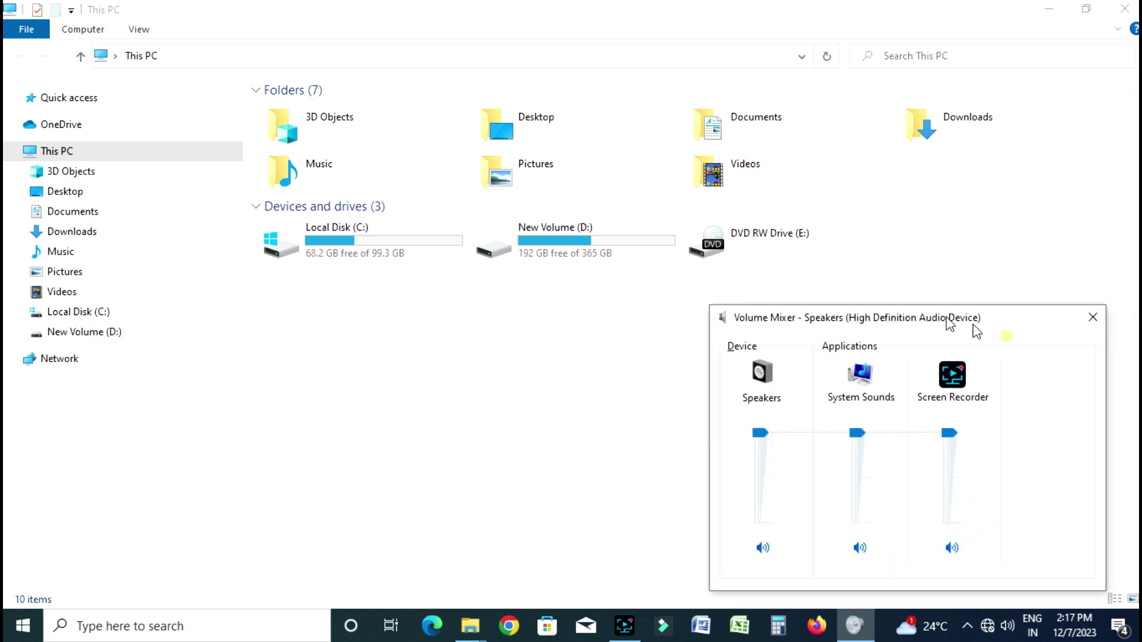
drag(972, 326, 742, 241)
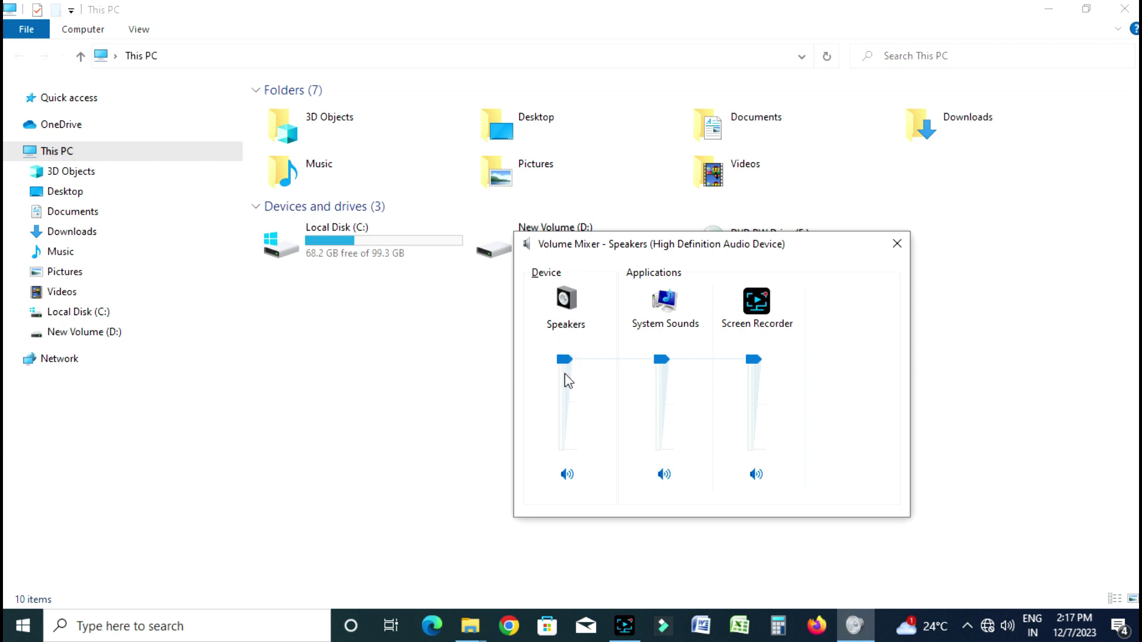
mouse_move(568, 364)
mouse_down()
mouse_move(566, 428)
mouse_move(572, 354)
mouse_up()
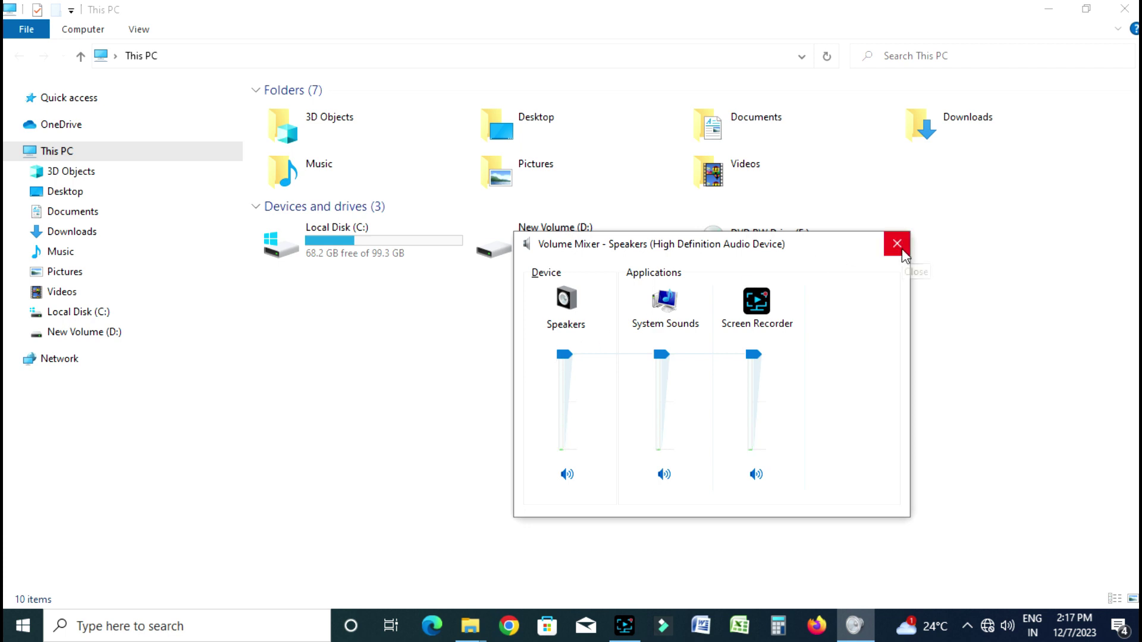
click(904, 255)
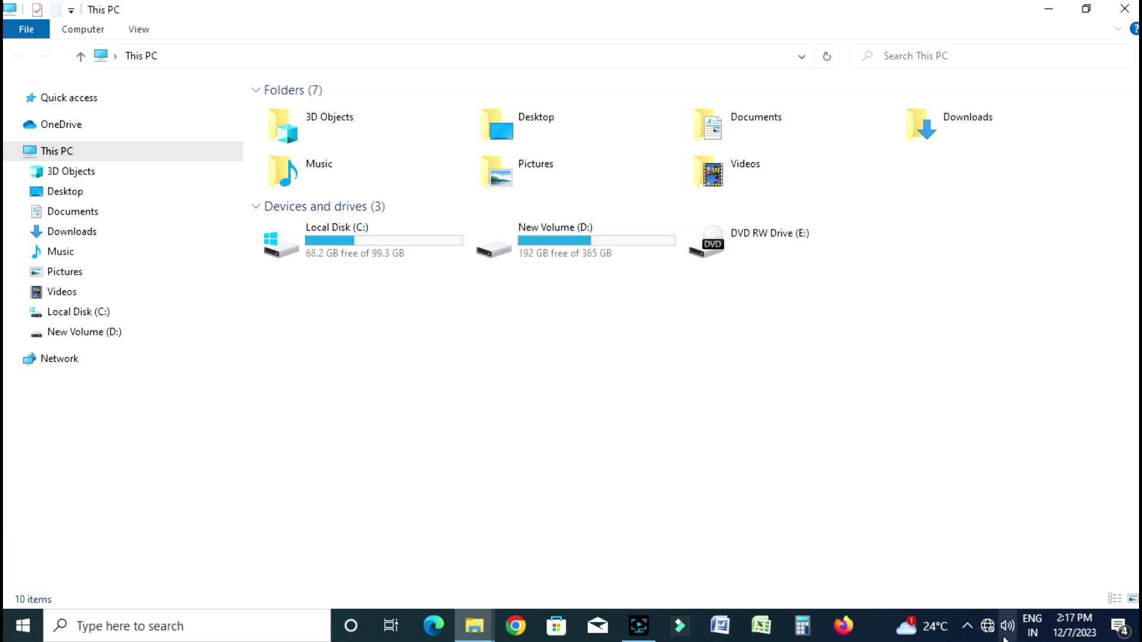
Set the speaker volume to 98 with the taskbar's quick volume control
click(1007, 625)
mouse_move(1091, 585)
mouse_down()
mouse_move(989, 586)
mouse_move(1083, 586)
mouse_up()
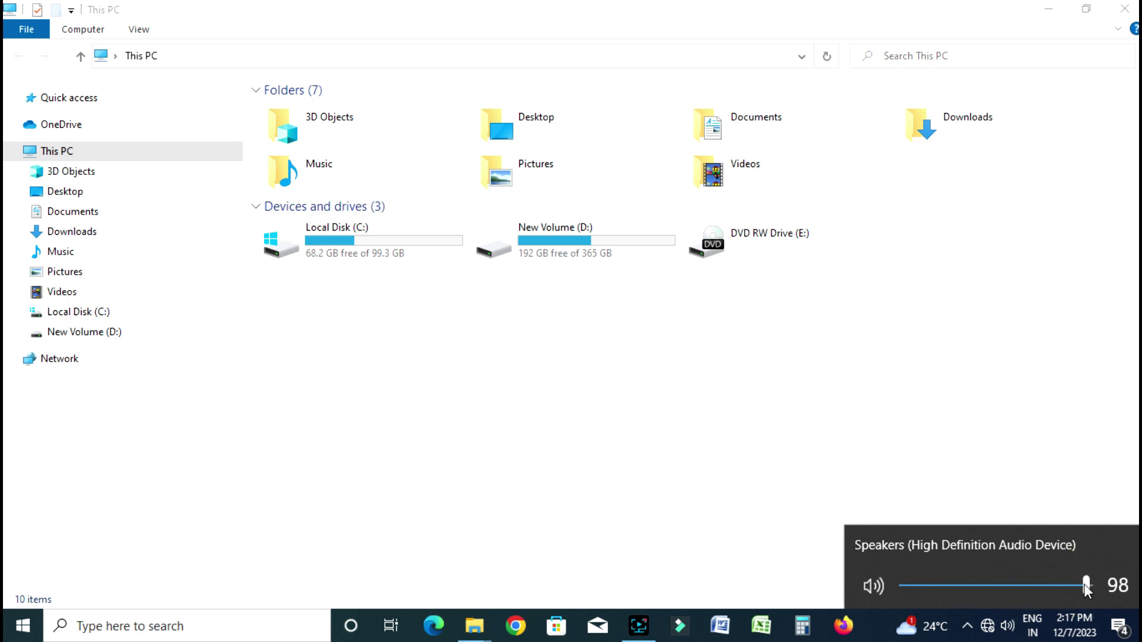
click(966, 361)
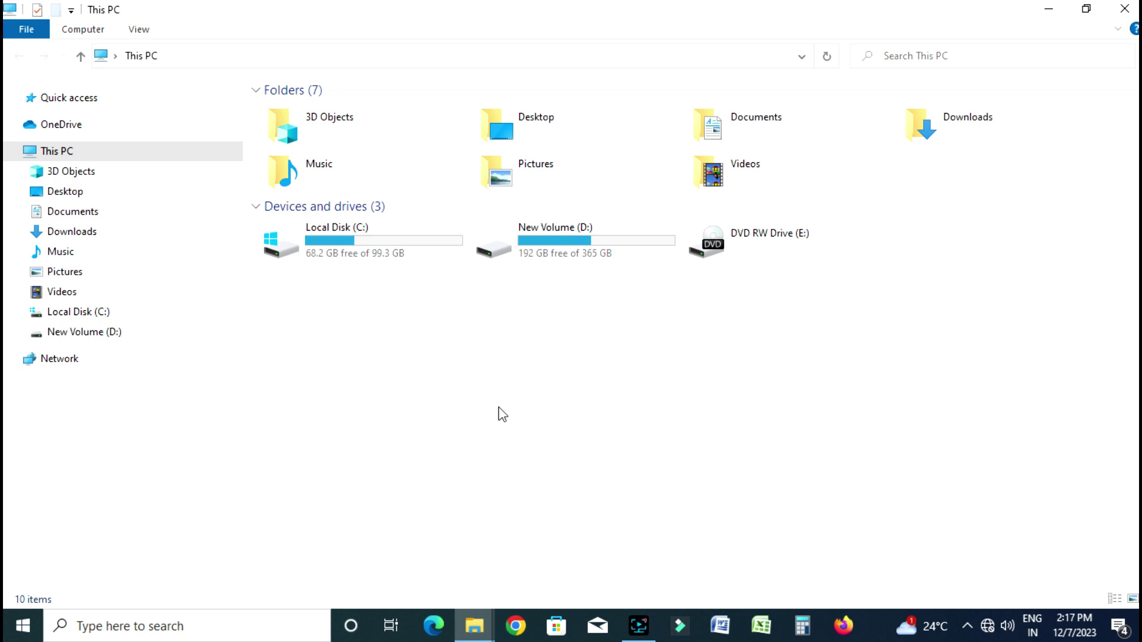
Search Windows for "voice", open Voice Recorder to view its recording screen, and close it
click(94, 626)
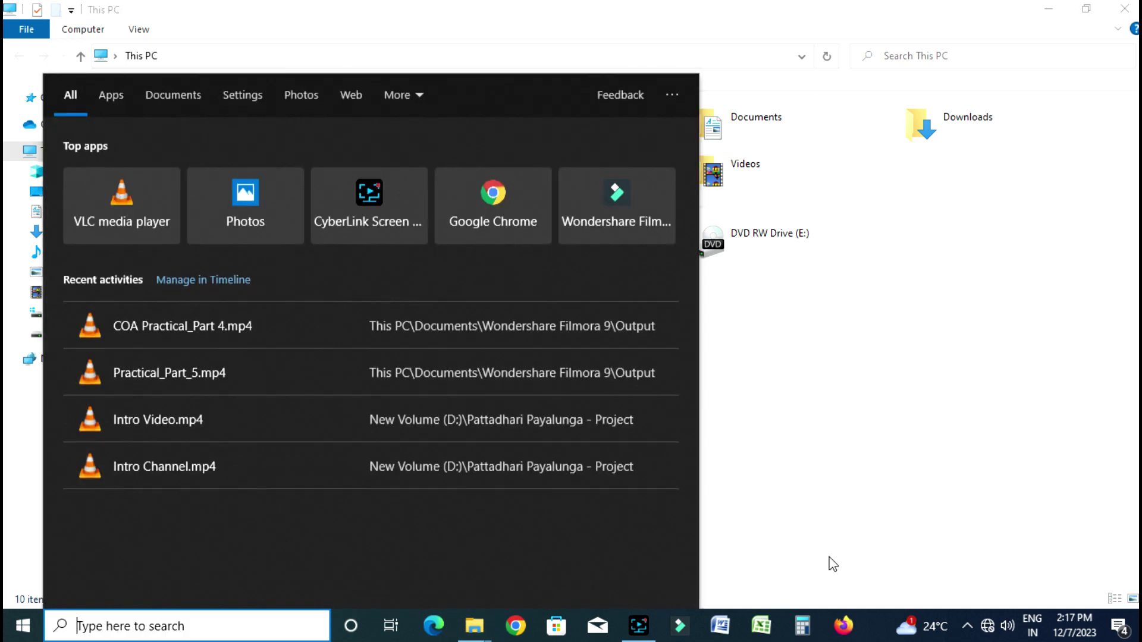
text(vo)
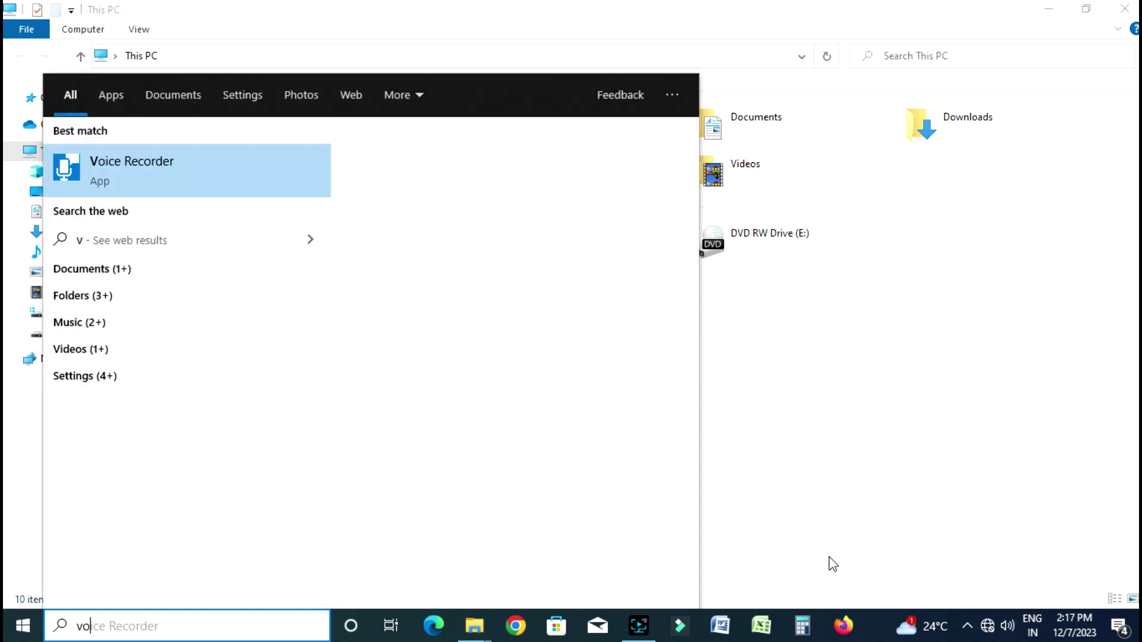
text(ice)
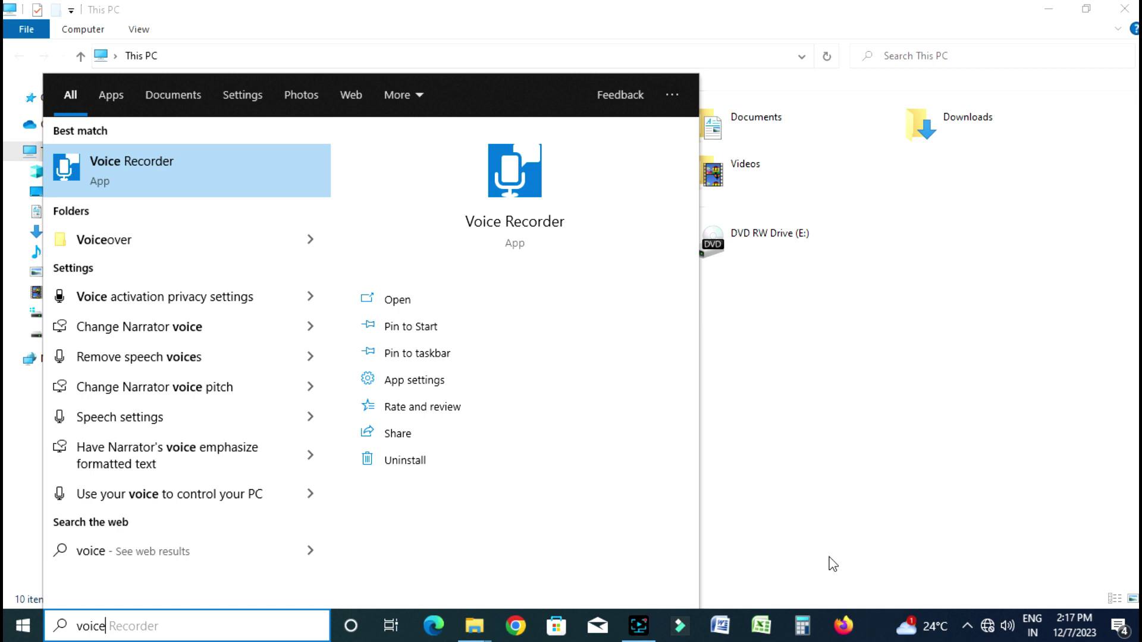
click(217, 171)
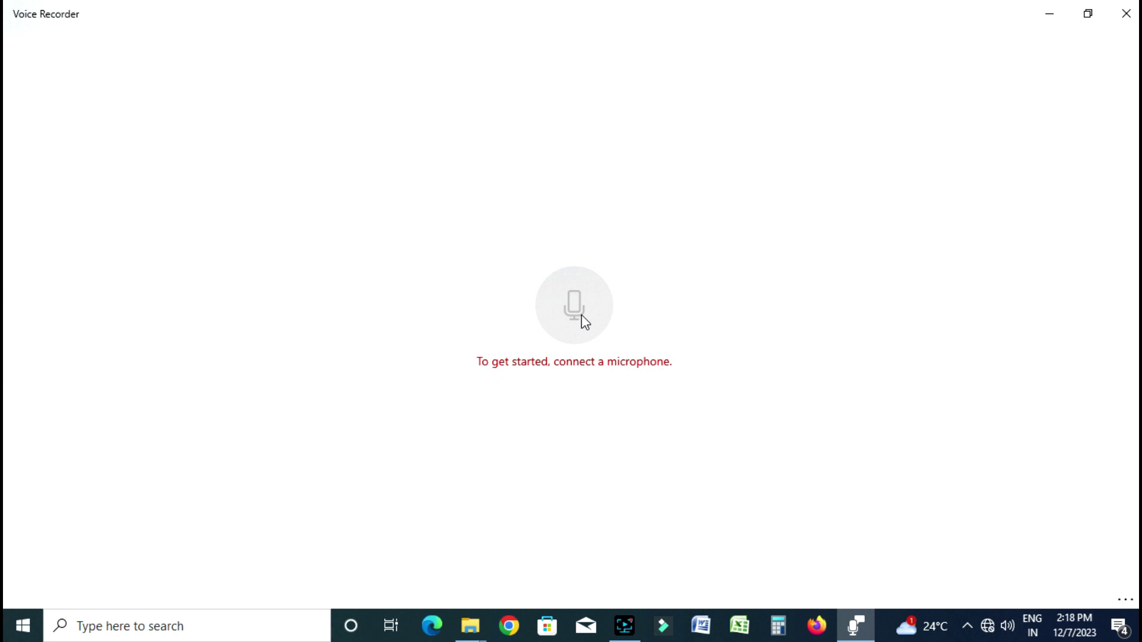
click(1125, 13)
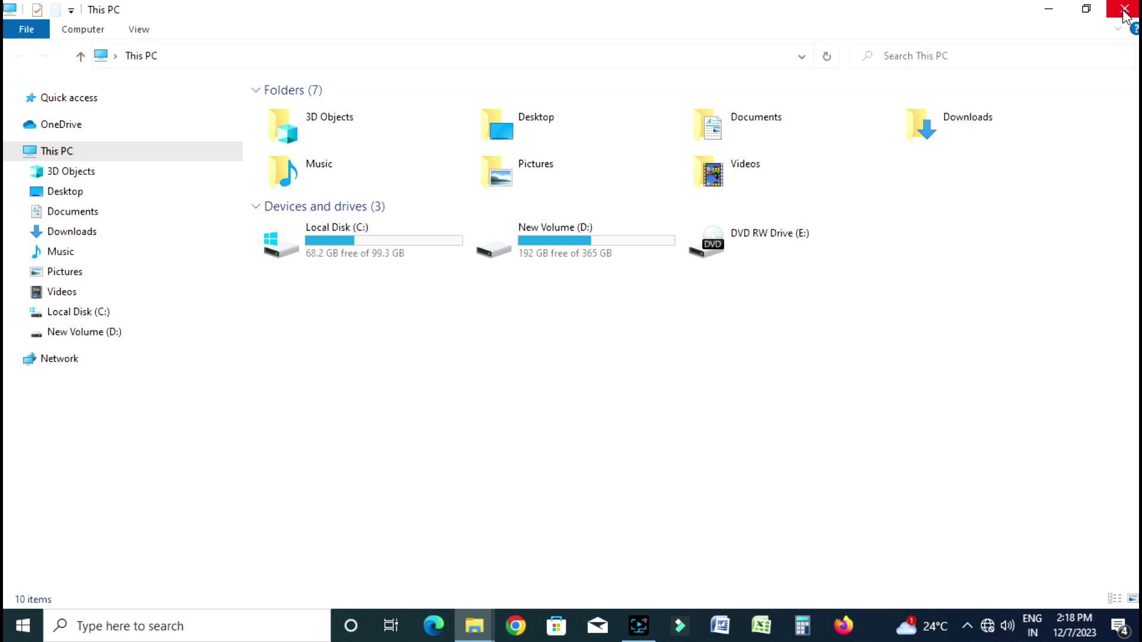
Switch to the open Brother Printer Driver folder window and deselect the HL-L2320D-inst-C1-ASA_OCE installer
right_click(672, 365)
click(720, 433)
key(alt+Tab)
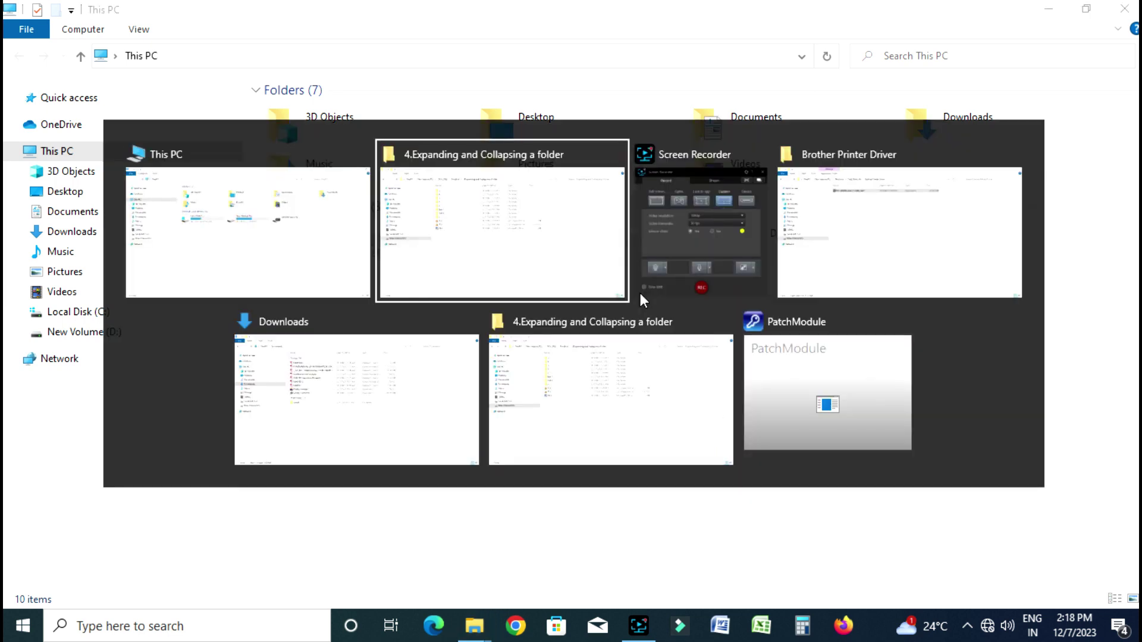
key(alt+Tab)
key(alt+Tab)
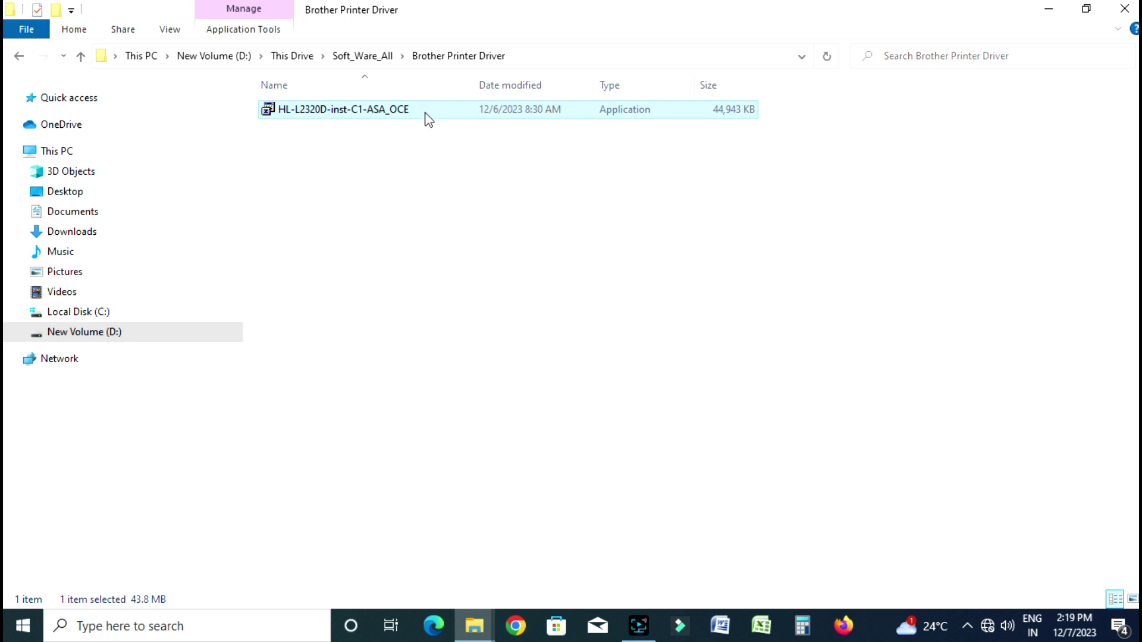
click(396, 171)
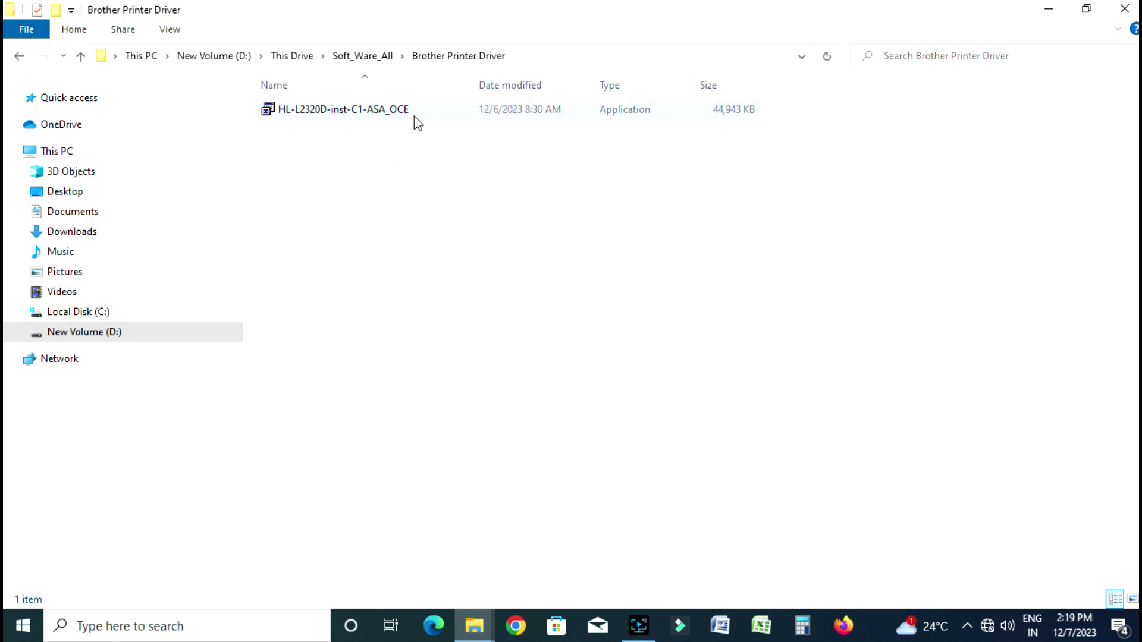
Run the HL-L2320D-inst-C1-ASA_OCE installer and choose English(United Kingdom) as the setup language
right_click(415, 117)
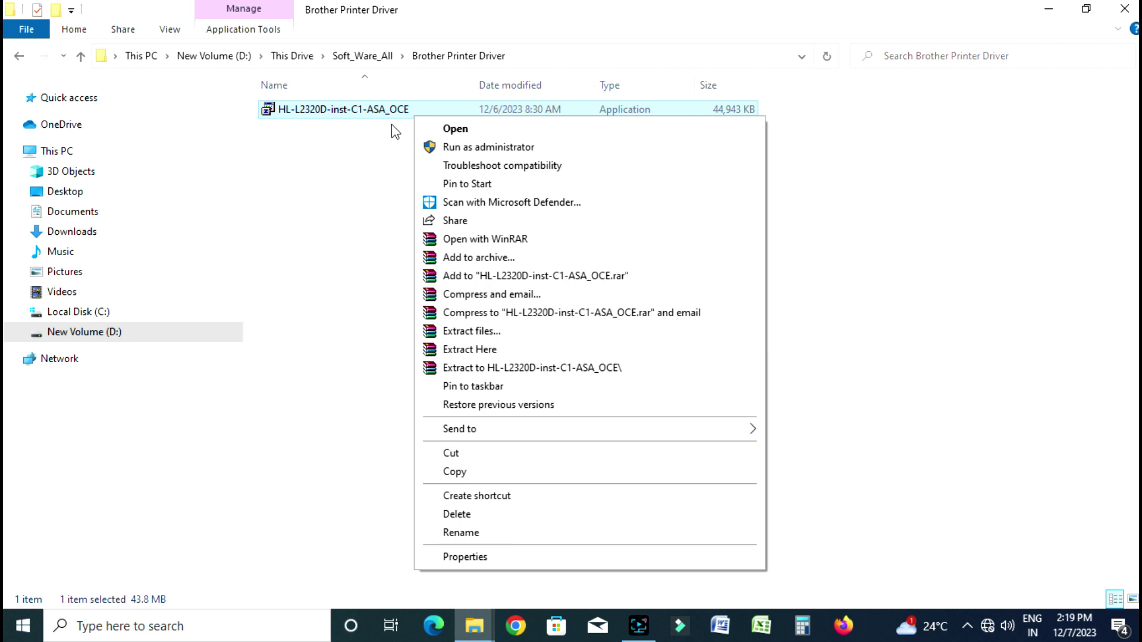
double_click(370, 115)
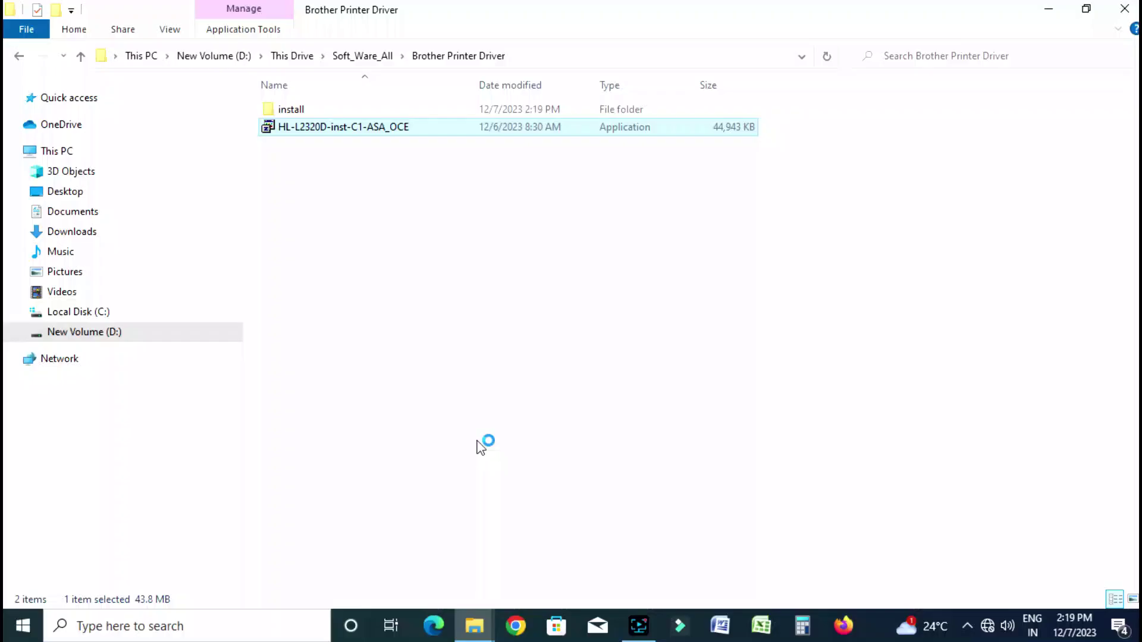
click(501, 305)
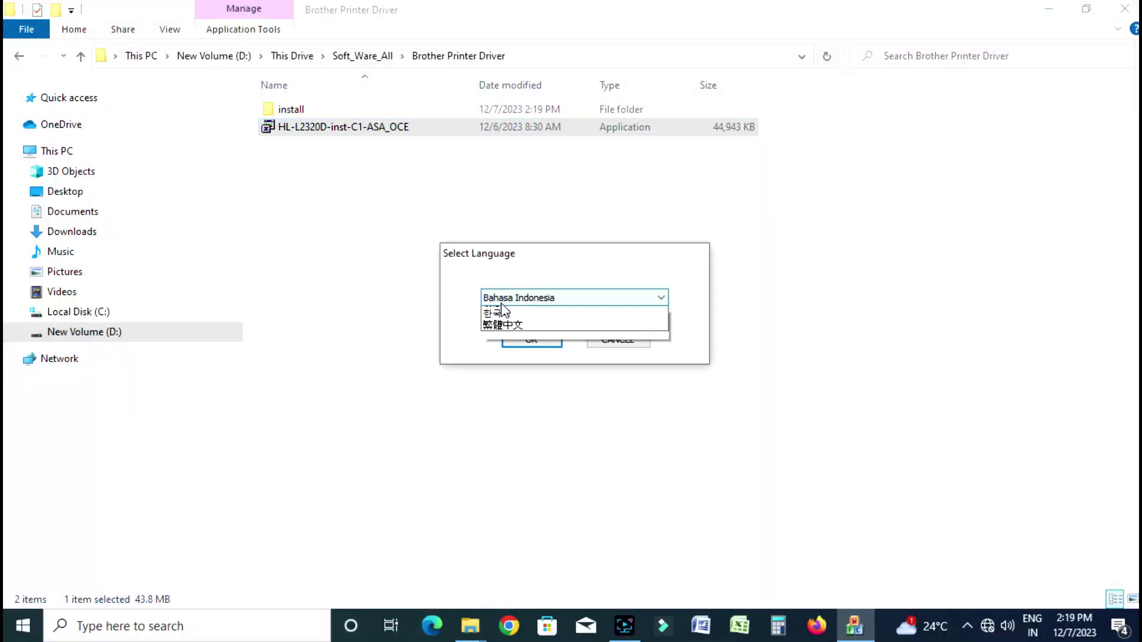
click(512, 327)
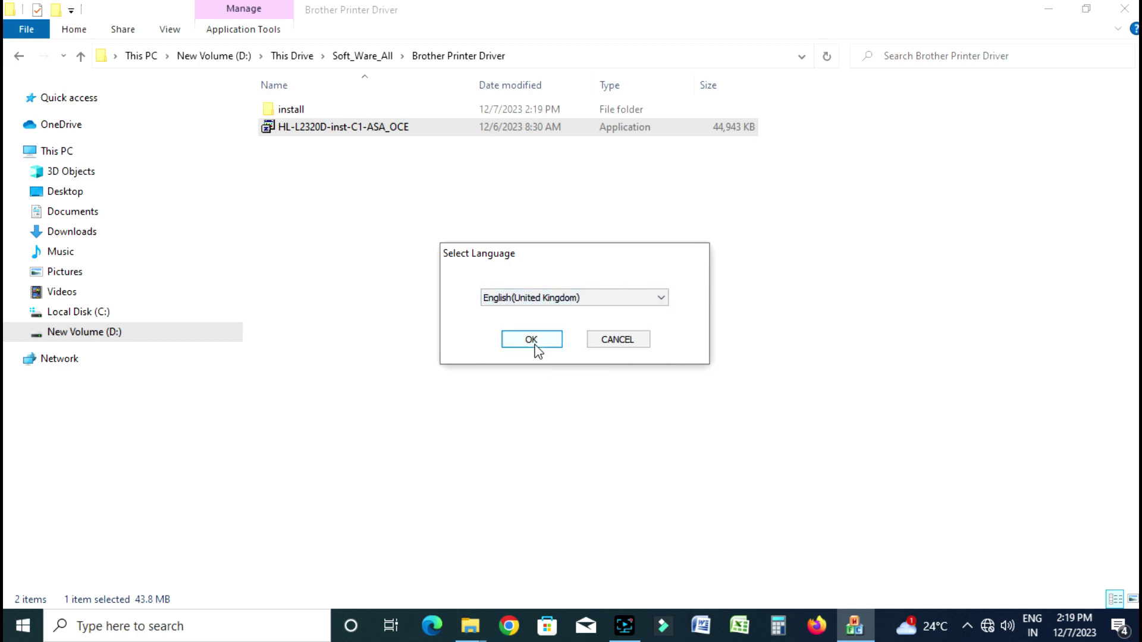
click(534, 344)
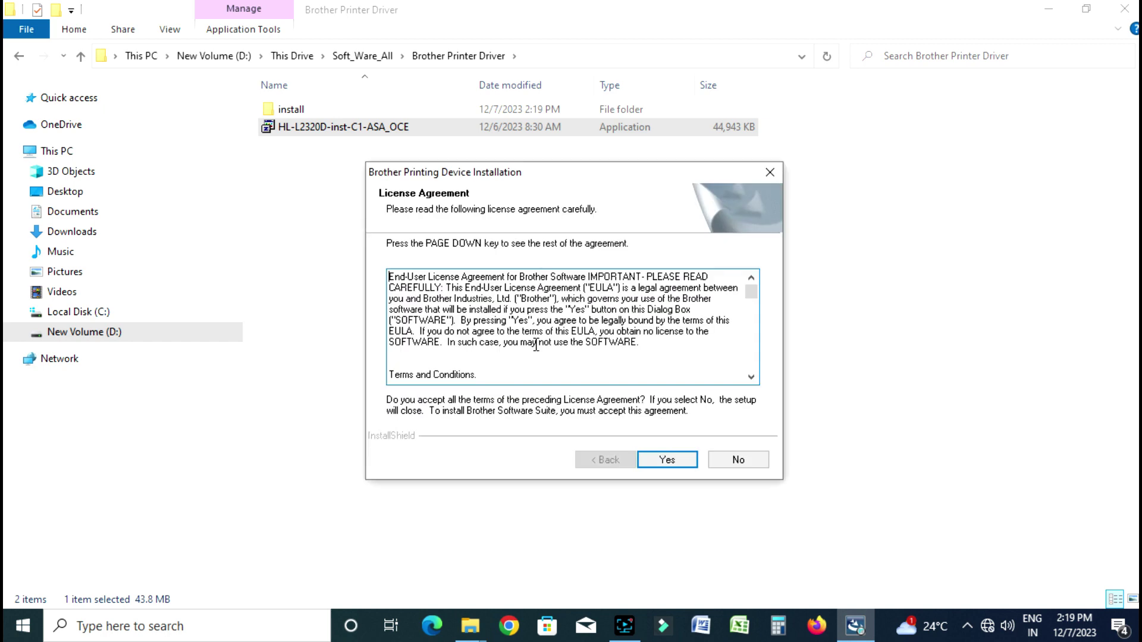
Complete the Brother printer installation, accepting the license agreement, using the Standard setup type and keeping the preselected finishing options
click(666, 461)
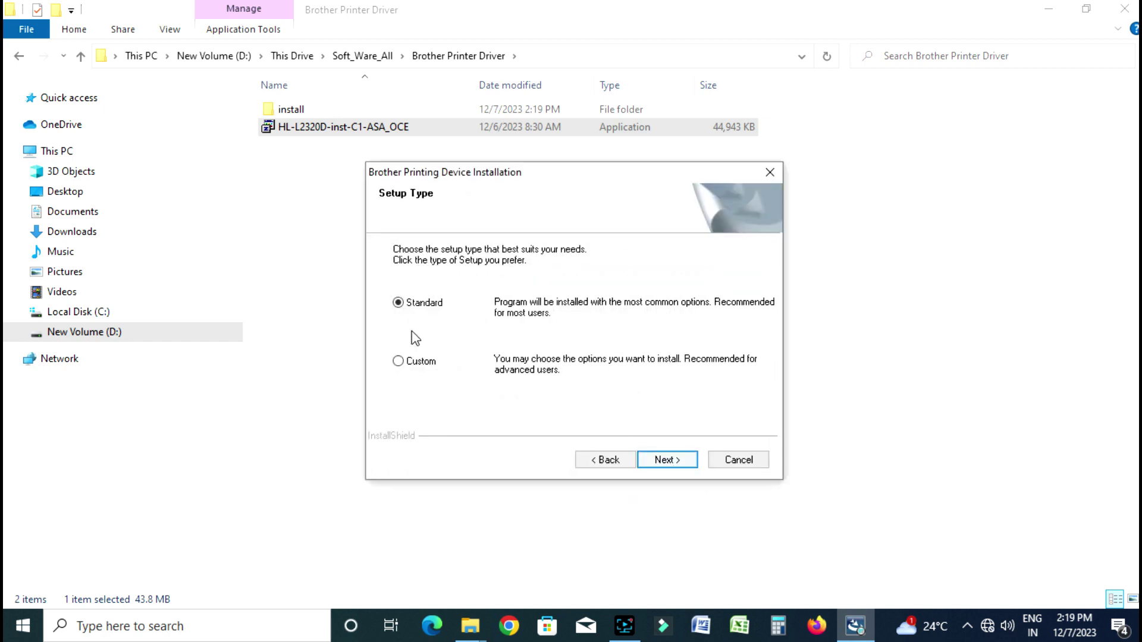
click(667, 461)
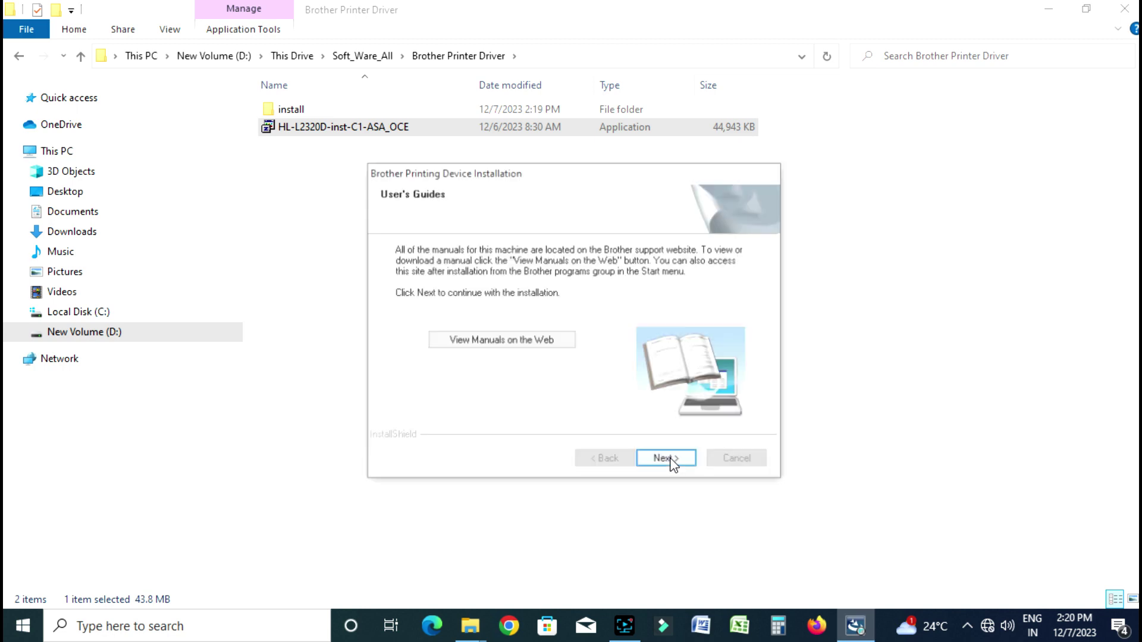
click(670, 463)
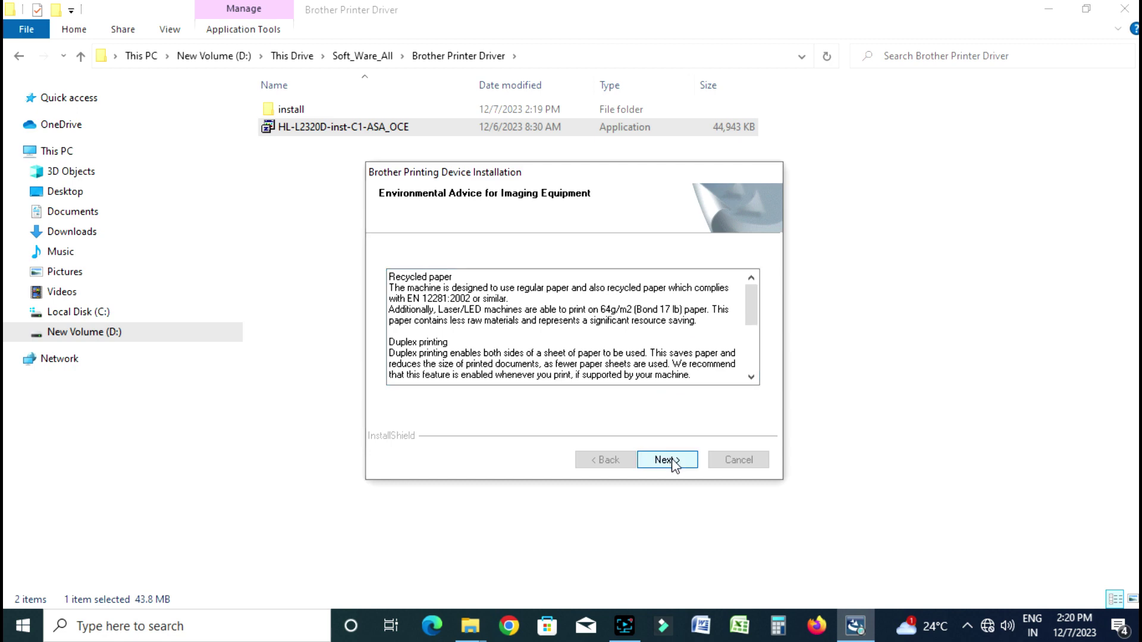
click(670, 460)
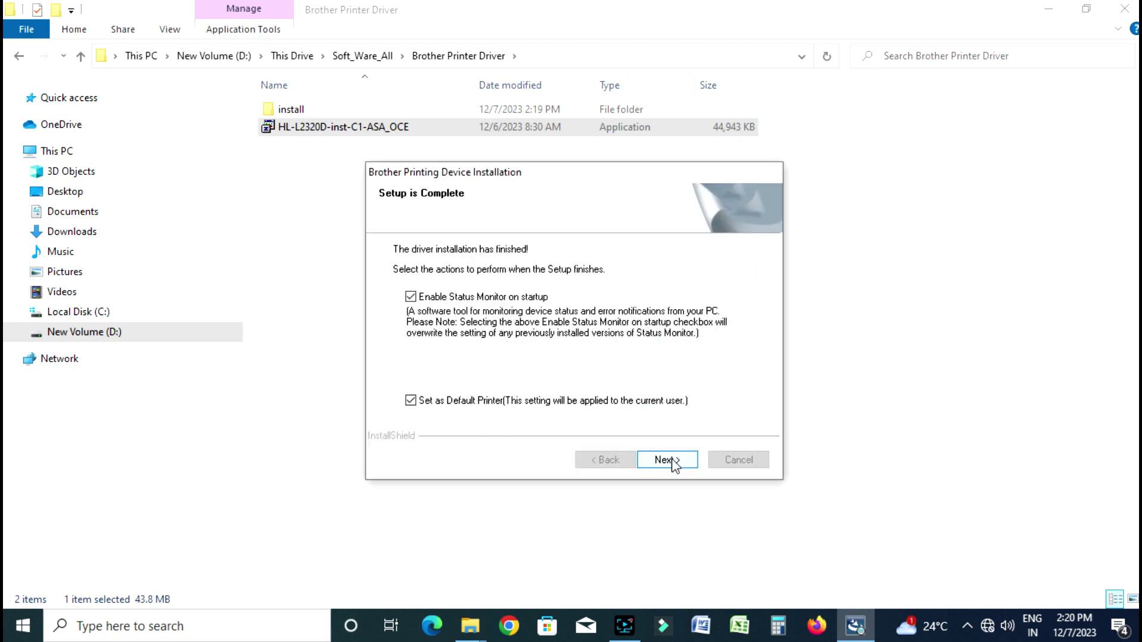
click(673, 463)
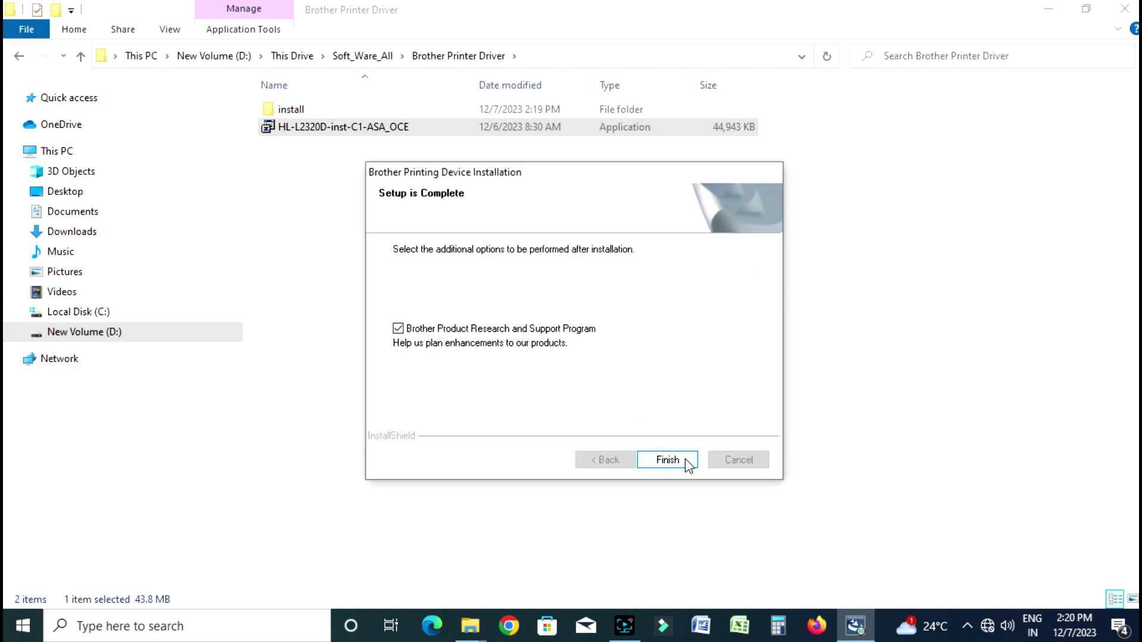
click(680, 462)
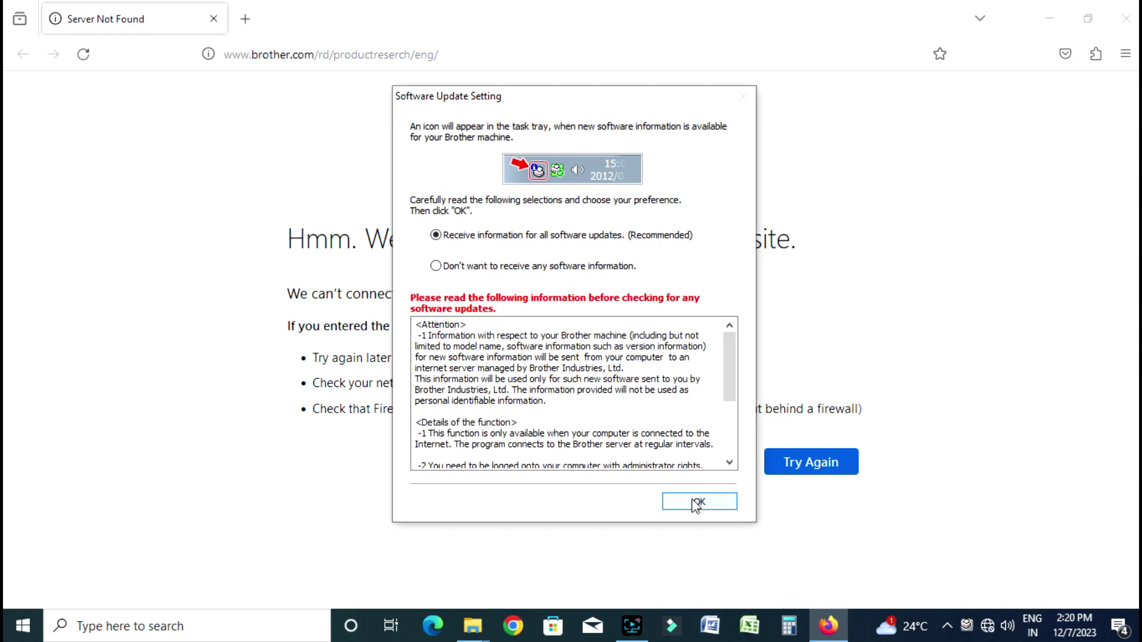
Set the Brother software update preference to "Don't want to receive any software information" and close the browser window
click(696, 505)
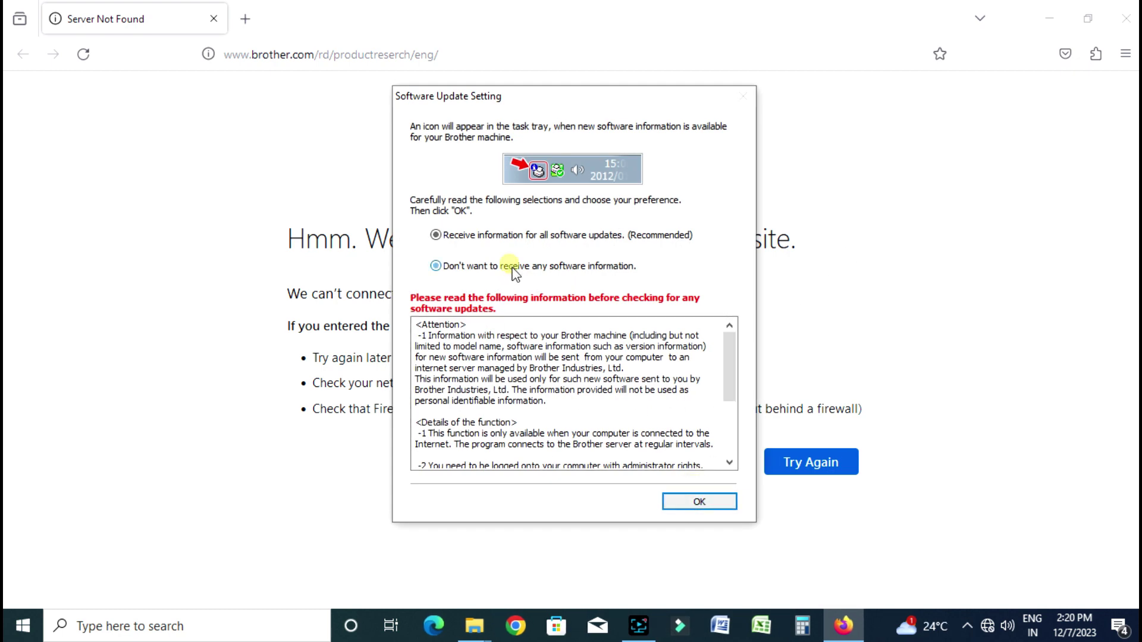
click(502, 266)
click(678, 502)
click(1126, 19)
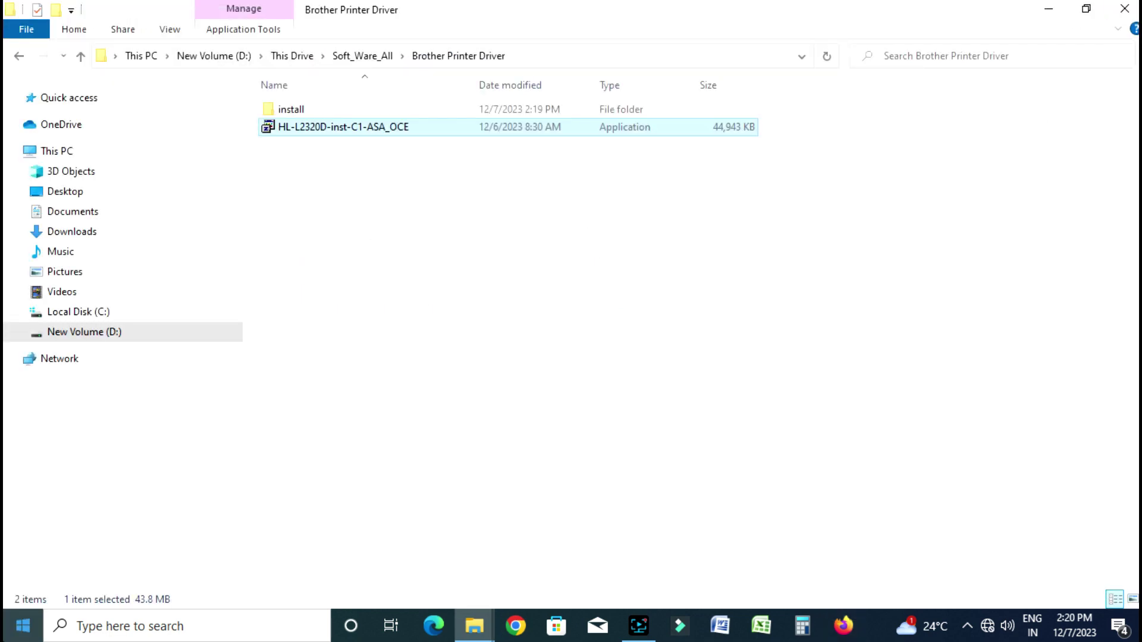
Search Windows for "printer", open Printers & scanners to check for the Brother HL-L2320D series, and close Settings
click(109, 629)
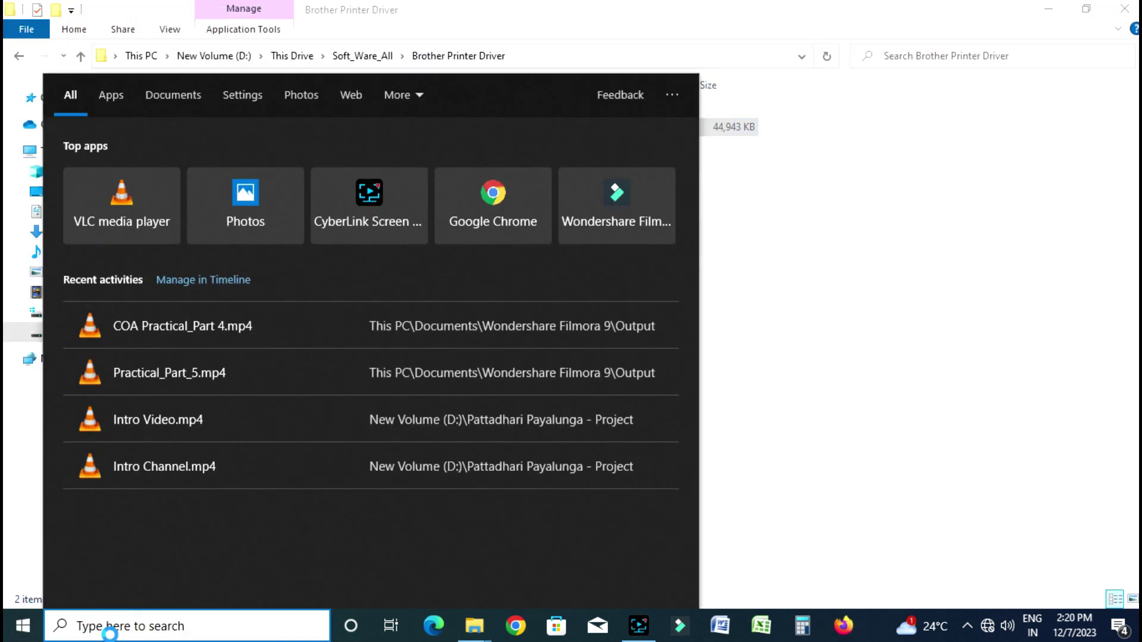
text(printer)
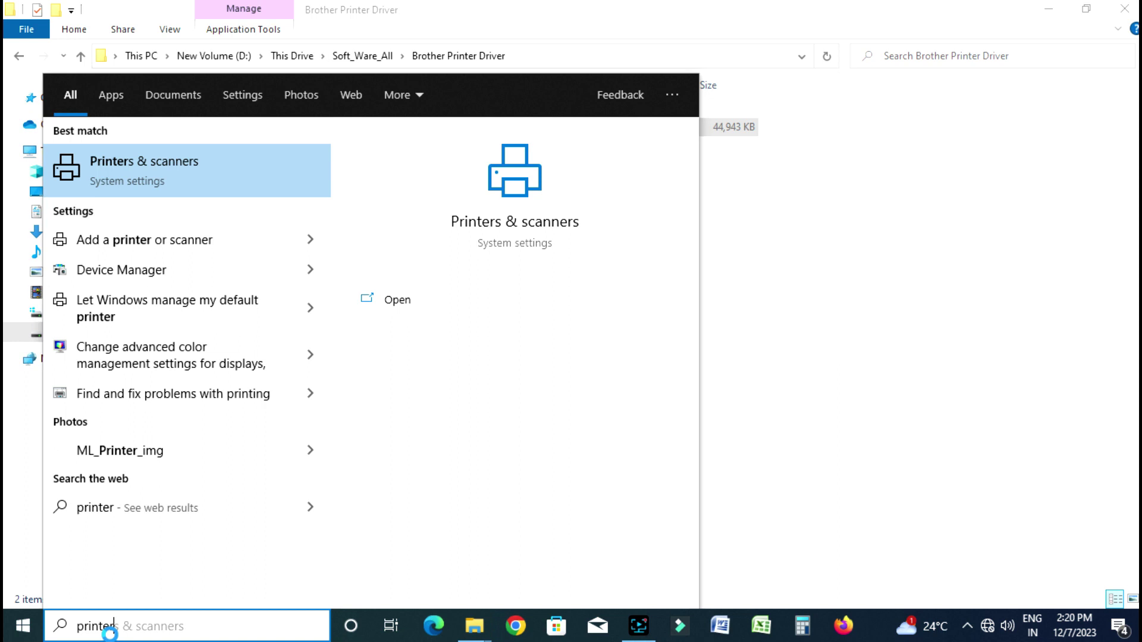
click(197, 185)
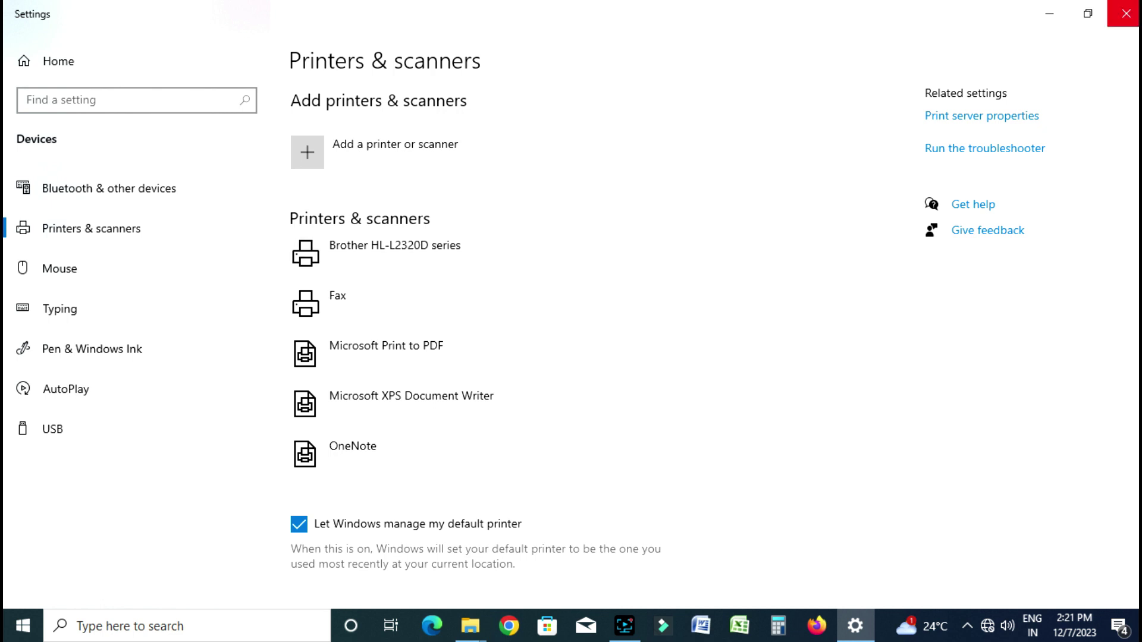
click(1137, 7)
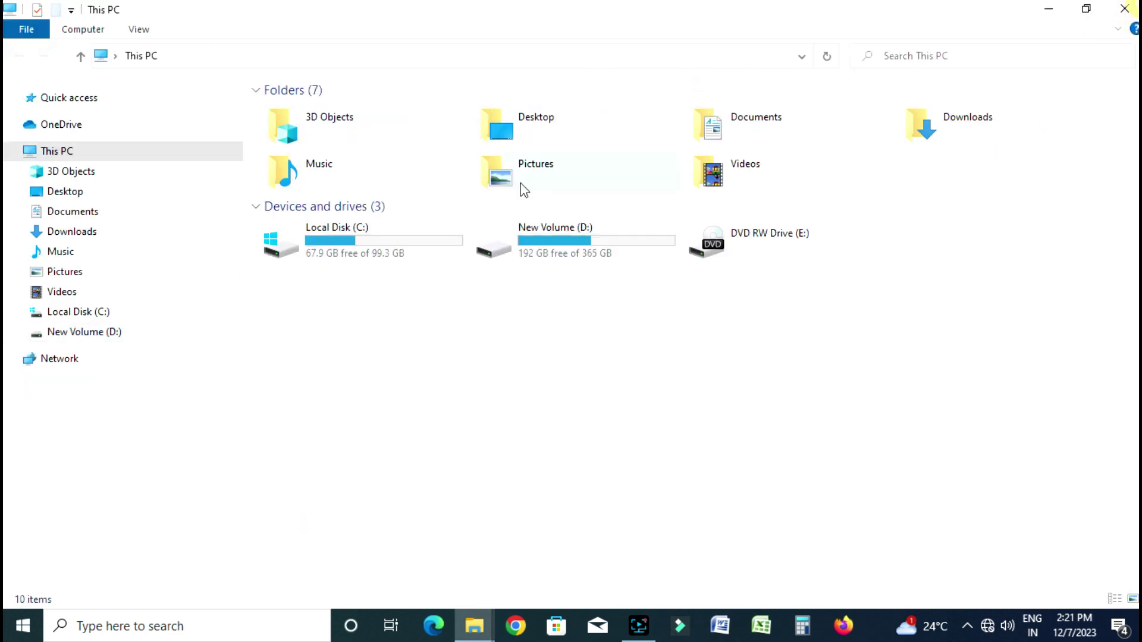
Open the Test Word document from the COA_2023 folder on New Volume (D:) and bring up its print settings
double_click(524, 250)
double_click(320, 110)
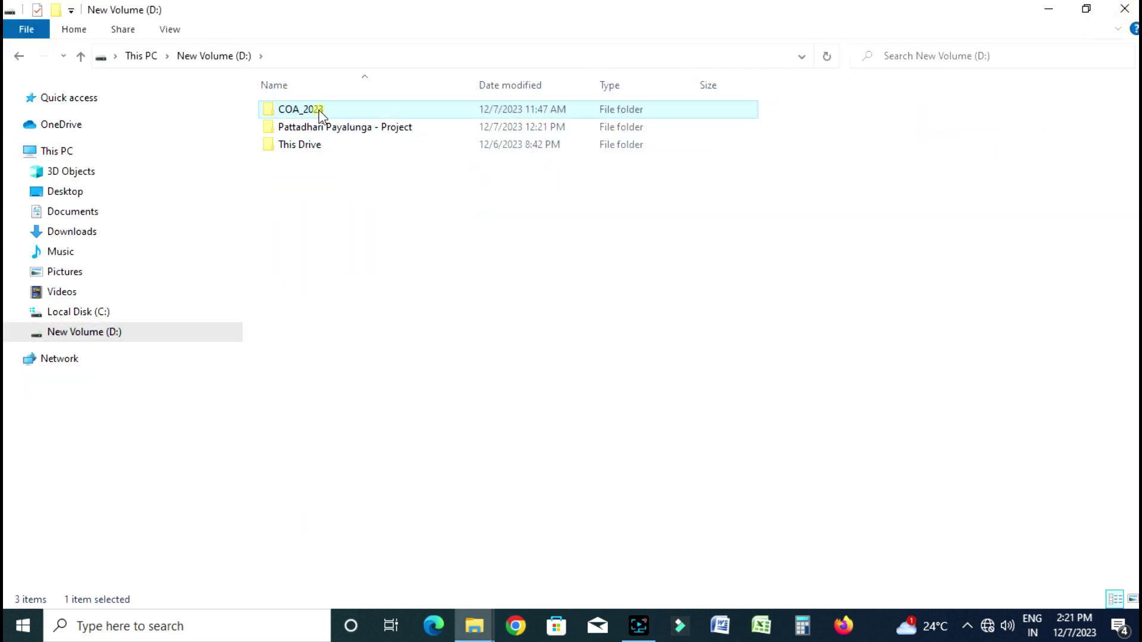
double_click(306, 125)
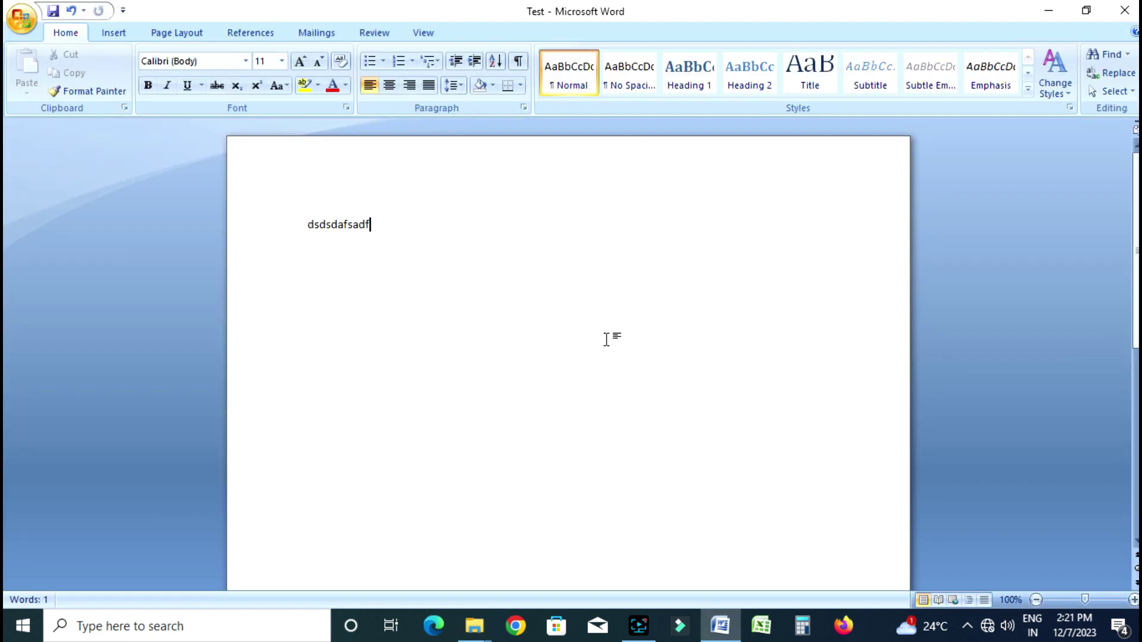
key(ctrl+p)
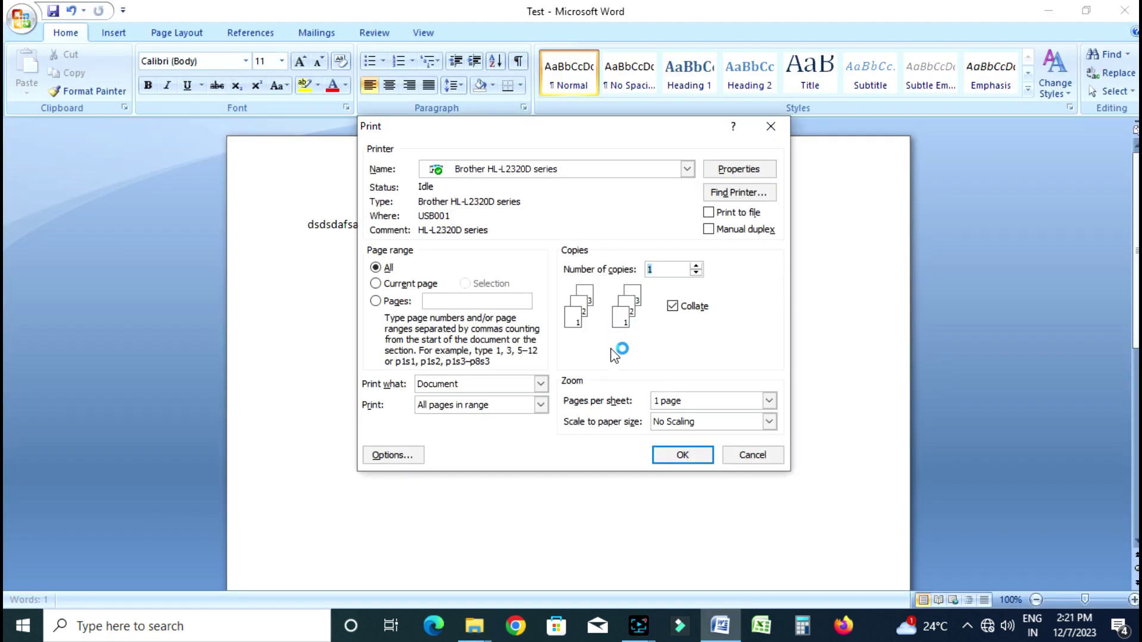